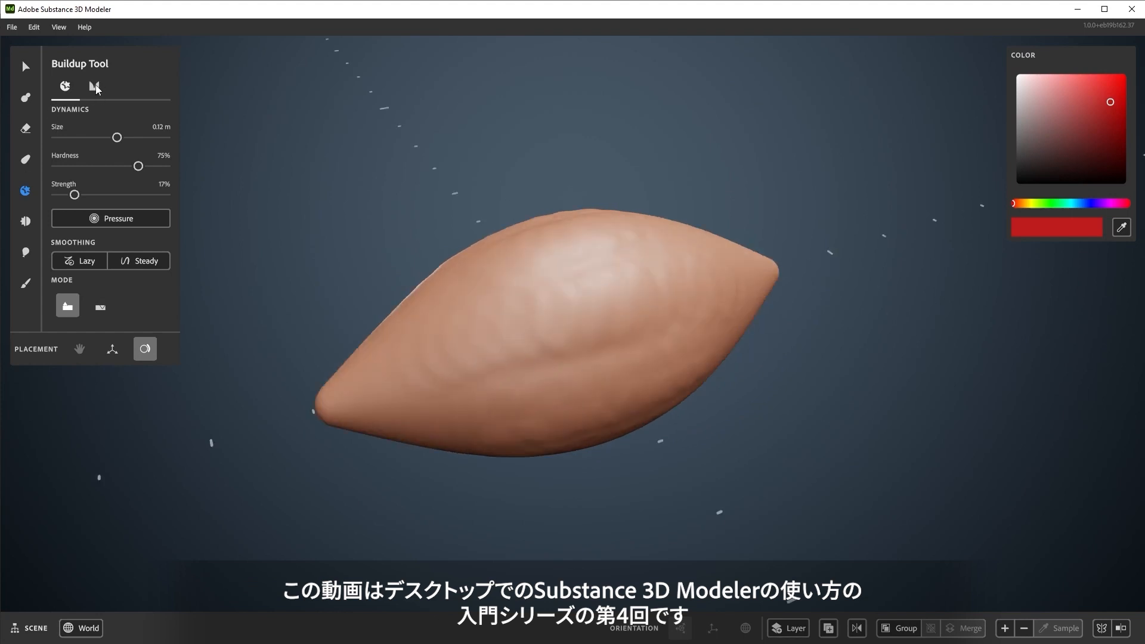
# Pull up several ridges along the pod with the Crease tool and swell its lower side with the Inflate tool.
pyautogui.click(94, 85)
pyautogui.scroll(3, 772, 312)
pyautogui.moveTo(771, 312); pyautogui.dragTo(316, 424)
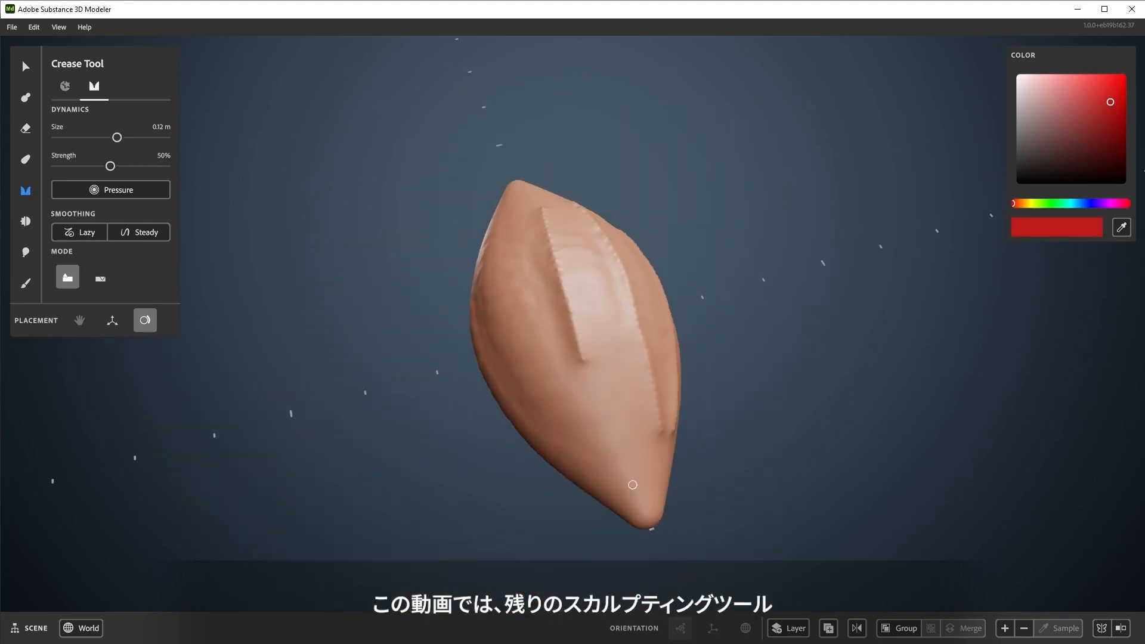
pyautogui.moveTo(454, 269)
pyautogui.keyDown('alt'); pyautogui.mouseDown()
pyautogui.moveTo(403, 255)
pyautogui.moveTo(726, 414)
pyautogui.moveTo(483, 280)
pyautogui.mouseUp(); pyautogui.keyUp('alt')
pyautogui.moveTo(451, 345); pyautogui.dragTo(770, 335)
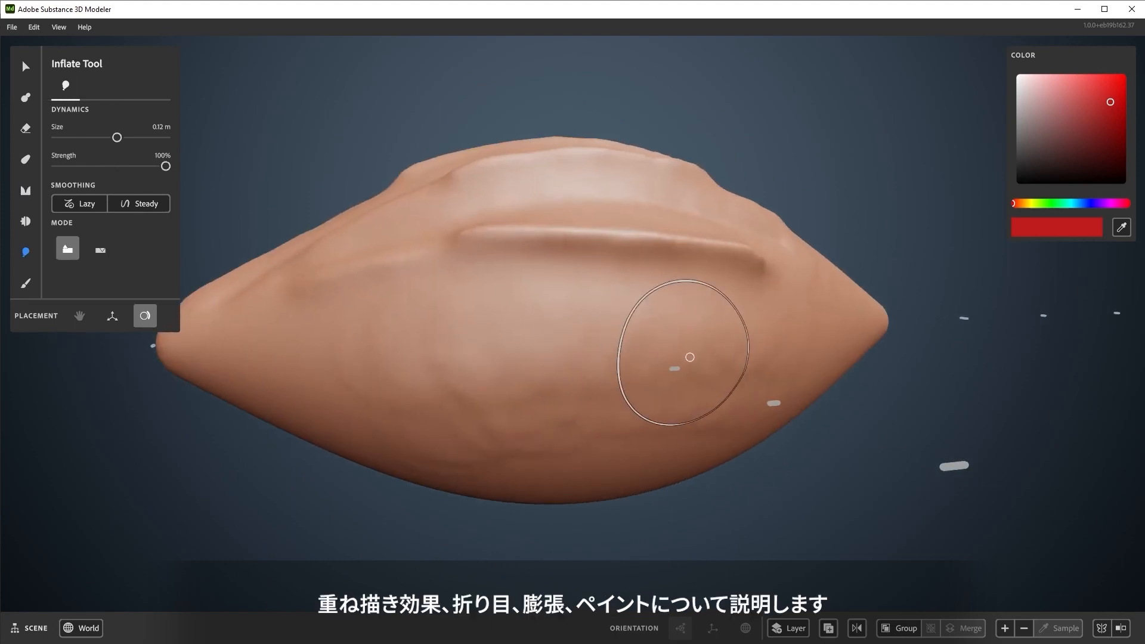
pyautogui.moveTo(678, 357)
pyautogui.mouseDown()
pyautogui.moveTo(741, 360)
pyautogui.moveTo(340, 366)
pyautogui.moveTo(371, 358)
pyautogui.mouseUp()
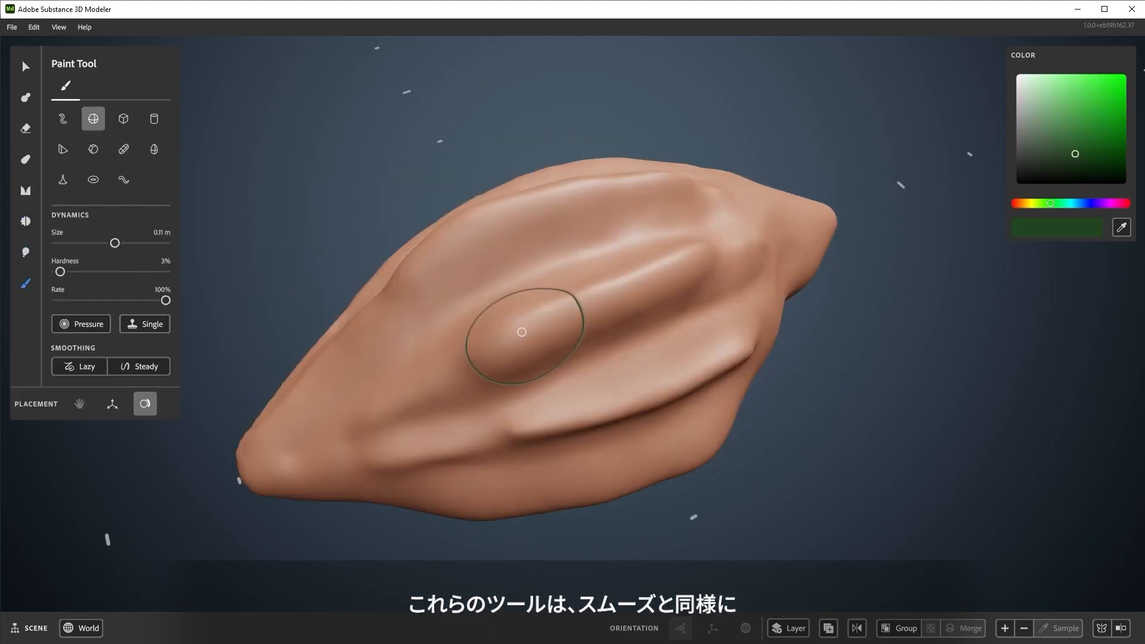
# Paint the ridged pod dark green with the spherical Paint brush.
pyautogui.scroll(5, 522, 333)
pyautogui.moveTo(695, 268)
pyautogui.mouseDown()
pyautogui.moveTo(636, 320)
pyautogui.moveTo(815, 345)
pyautogui.moveTo(656, 202)
pyautogui.moveTo(507, 245)
pyautogui.mouseUp()
pyautogui.moveTo(507, 245)
pyautogui.keyDown('alt'); pyautogui.mouseDown()
pyautogui.moveTo(752, 422)
pyautogui.moveTo(660, 338)
pyautogui.mouseUp(); pyautogui.keyUp('alt')
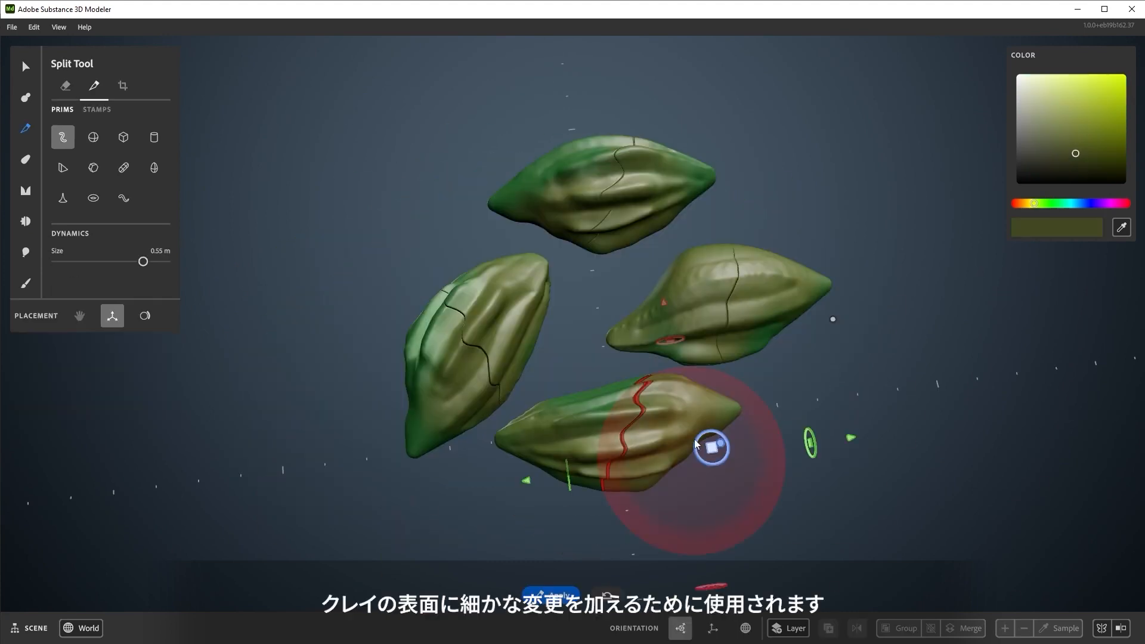
# Move the split halves of three pods apart and select the pointed half of the uppermost pod.
pyautogui.press('v')
pyautogui.moveTo(711, 445); pyautogui.dragTo(813, 410)
pyautogui.click(793, 305)
pyautogui.moveTo(856, 289); pyautogui.dragTo(894, 284)
pyautogui.click(461, 374)
pyautogui.moveTo(435, 374); pyautogui.dragTo(392, 394)
pyautogui.click(581, 221)
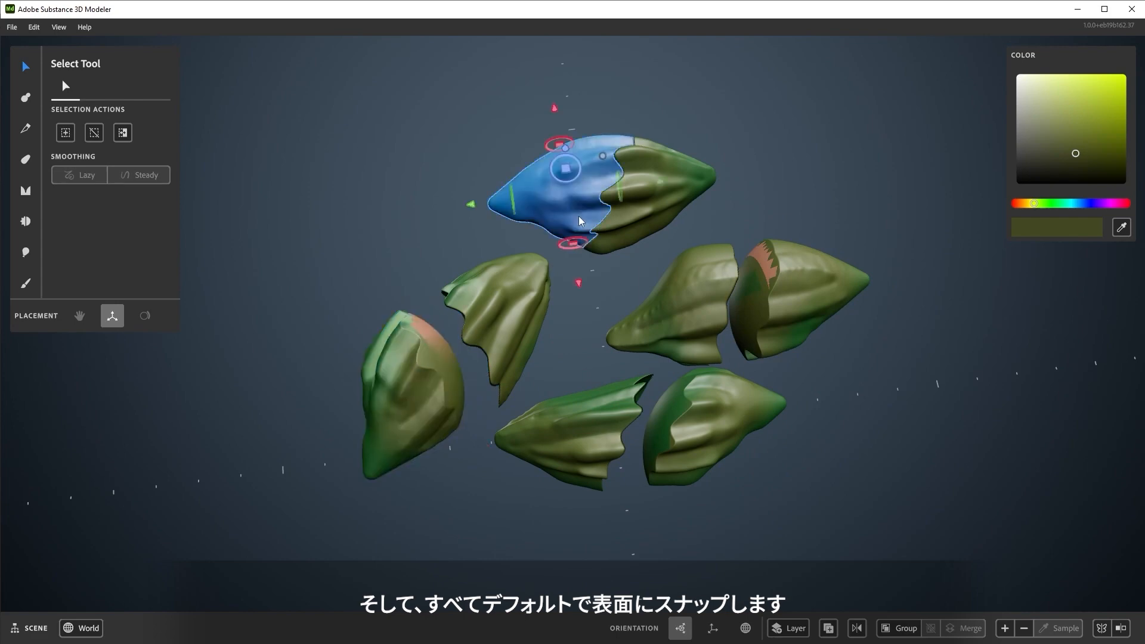
pyautogui.keyDown('alt'); pyautogui.moveTo(581, 221); pyautogui.dragTo(509, 335); pyautogui.keyUp('alt')
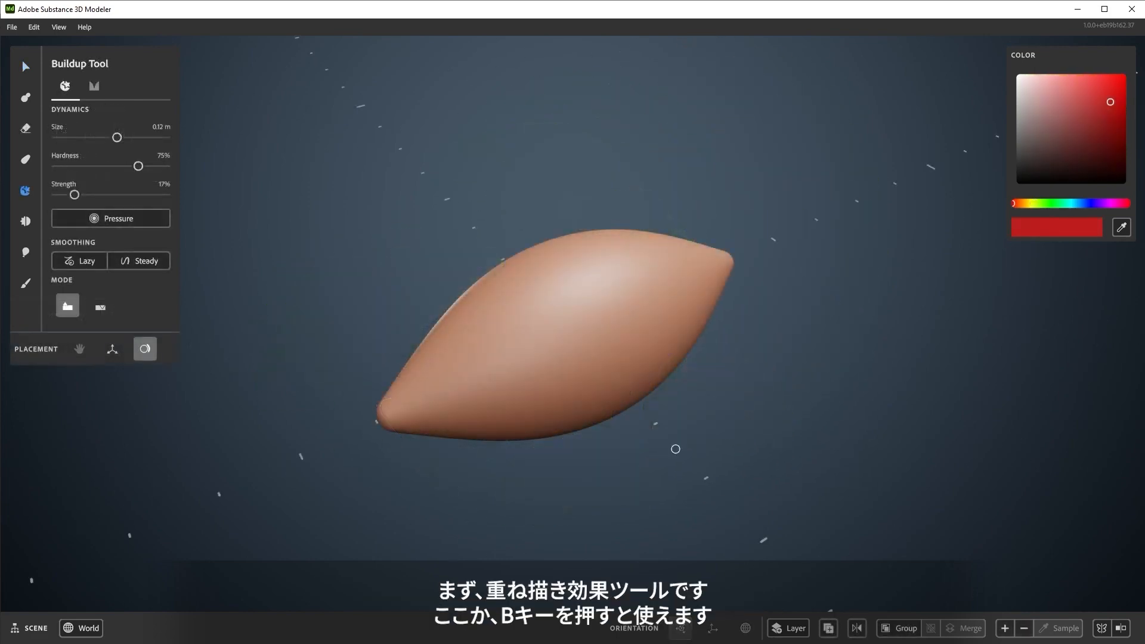
# Layer clay strokes over the smooth pod's surface with the Buildup tool at 75% hardness and 17% strength.
pyautogui.press('b')
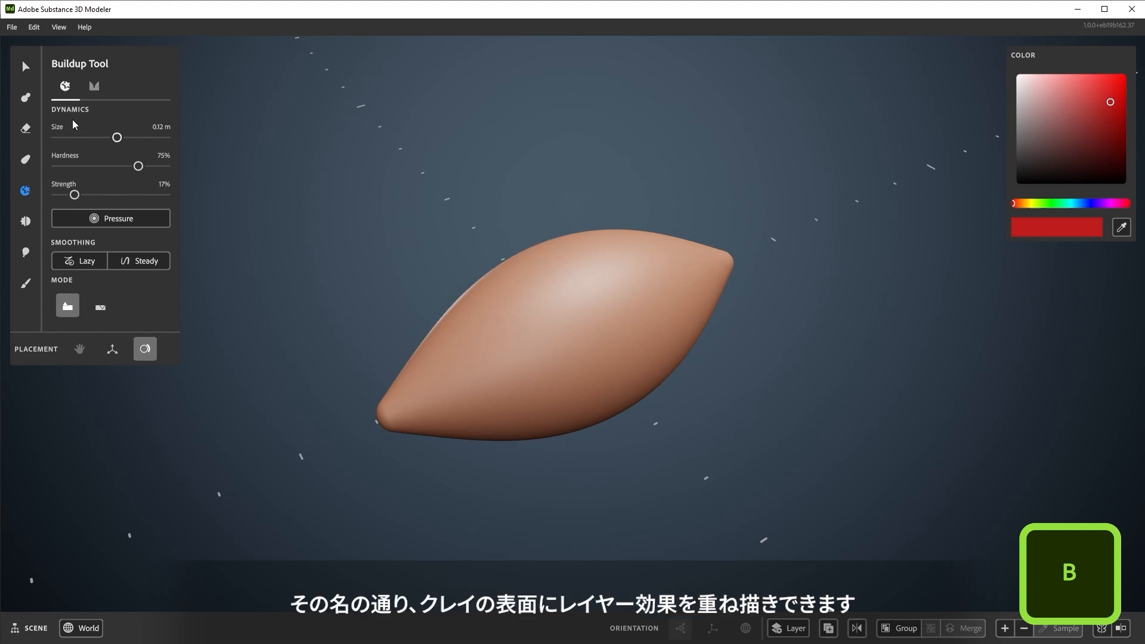
pyautogui.keyDown('alt'); pyautogui.moveTo(566, 346); pyautogui.dragTo(477, 321); pyautogui.keyUp('alt')
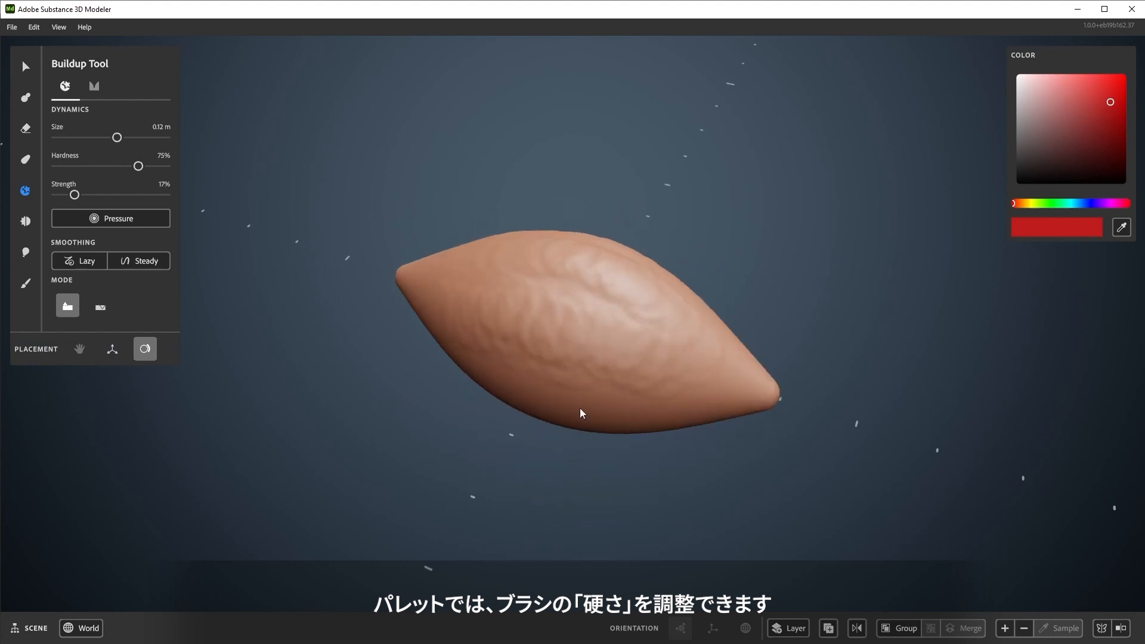
pyautogui.keyDown('alt'); pyautogui.moveTo(582, 413); pyautogui.dragTo(682, 342); pyautogui.keyUp('alt')
pyautogui.keyDown('alt'); pyautogui.moveTo(465, 356); pyautogui.dragTo(264, 412); pyautogui.keyUp('alt')
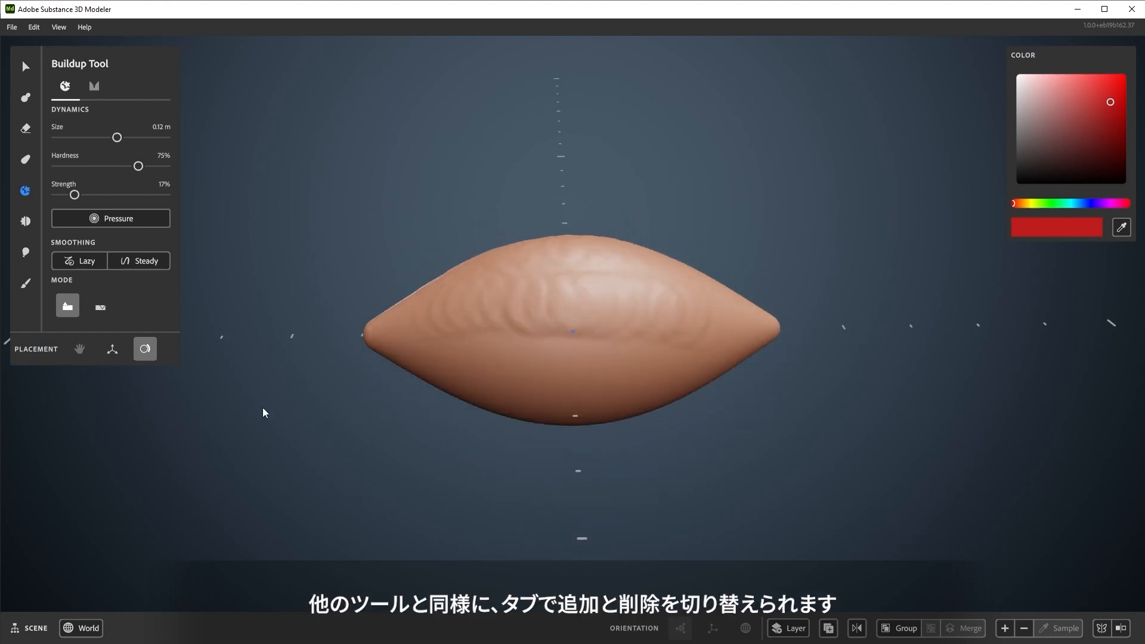
pyautogui.keyDown('alt'); pyautogui.moveTo(487, 405); pyautogui.dragTo(578, 396); pyautogui.keyUp('alt')
# Soften the built-up strokes across the pod with the Smooth tool at 75% strength.
pyautogui.press('shift')
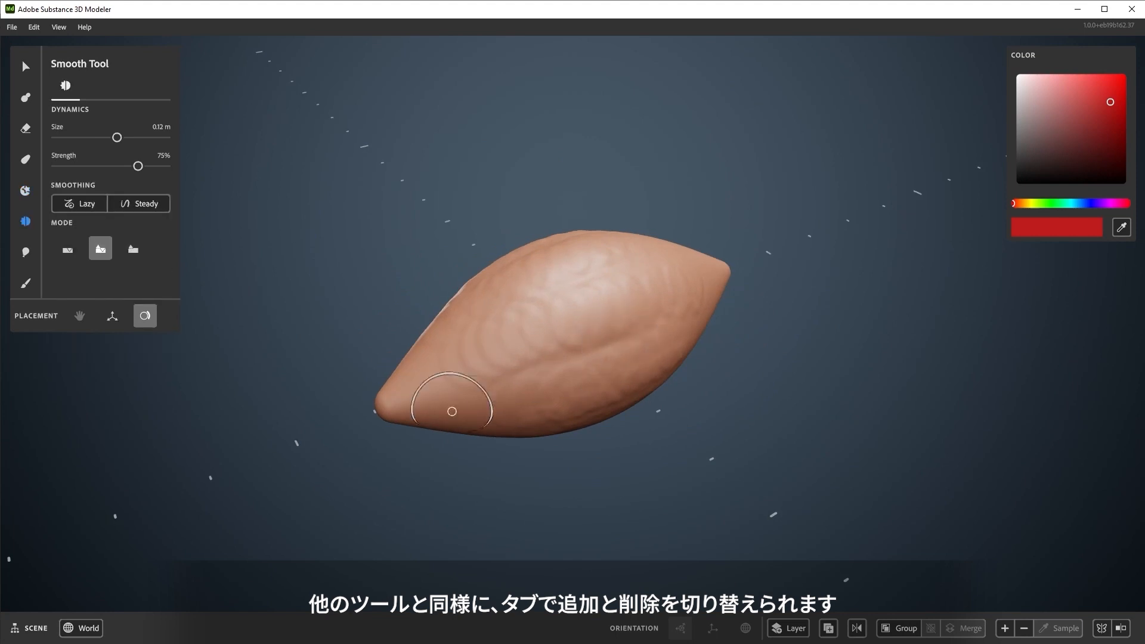
pyautogui.keyDown('alt'); pyautogui.moveTo(547, 272); pyautogui.dragTo(416, 379); pyautogui.keyUp('alt')
pyautogui.press('shift')
pyautogui.press('shift')
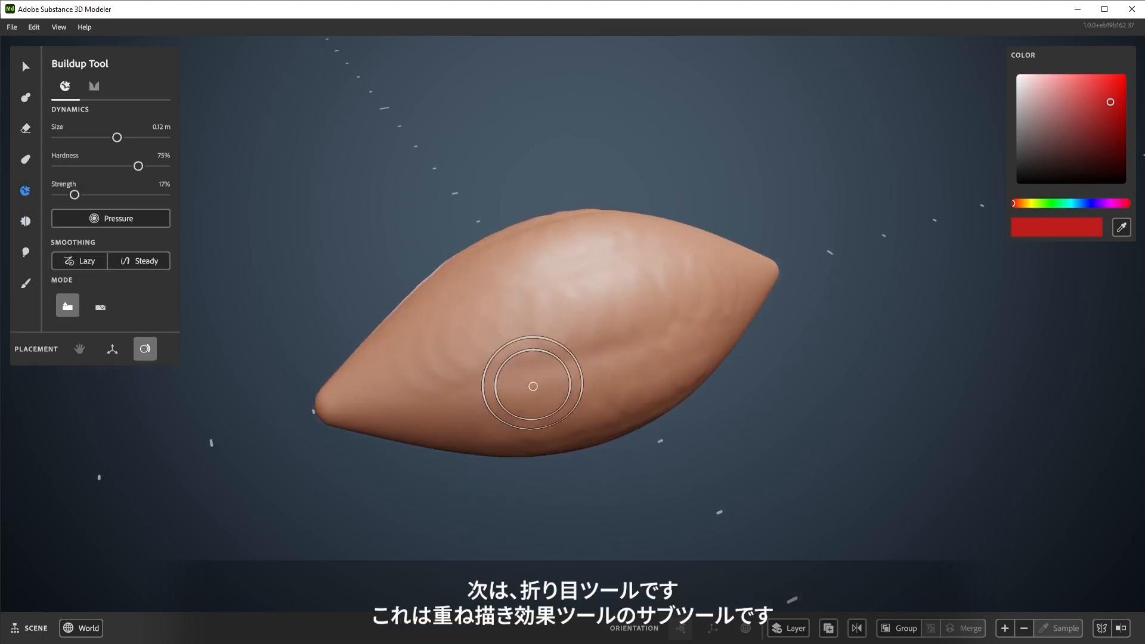
# Raise long ridges from tip to tip along the pod with the Crease tool at 50% strength.
pyautogui.click(95, 87)
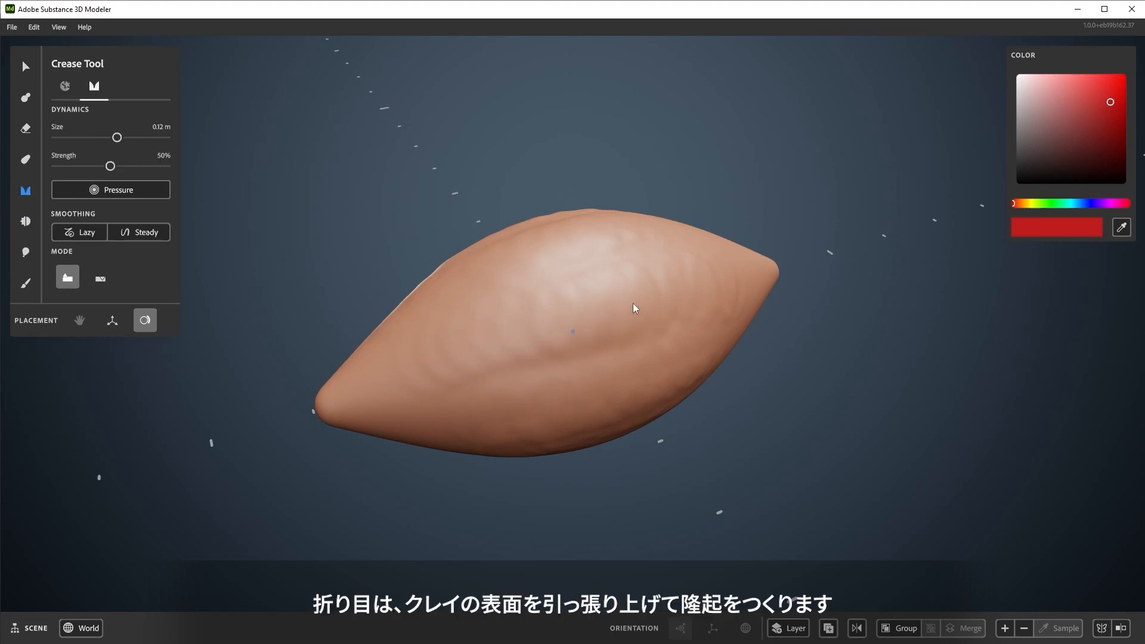
pyautogui.scroll(3, 654, 360)
pyautogui.moveTo(788, 312); pyautogui.dragTo(310, 424)
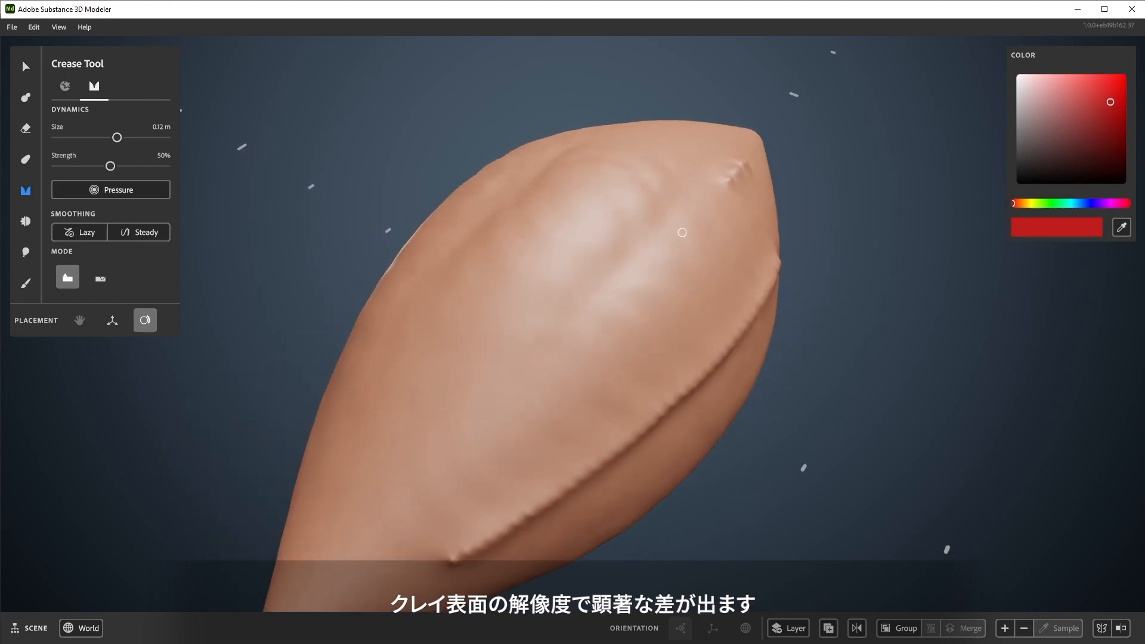
pyautogui.moveTo(682, 232); pyautogui.dragTo(420, 529)
pyautogui.keyDown('alt'); pyautogui.moveTo(476, 427); pyautogui.dragTo(652, 425); pyautogui.keyUp('alt')
pyautogui.keyDown('alt'); pyautogui.moveTo(653, 424); pyautogui.dragTo(601, 266, button='right'); pyautogui.keyUp('alt')
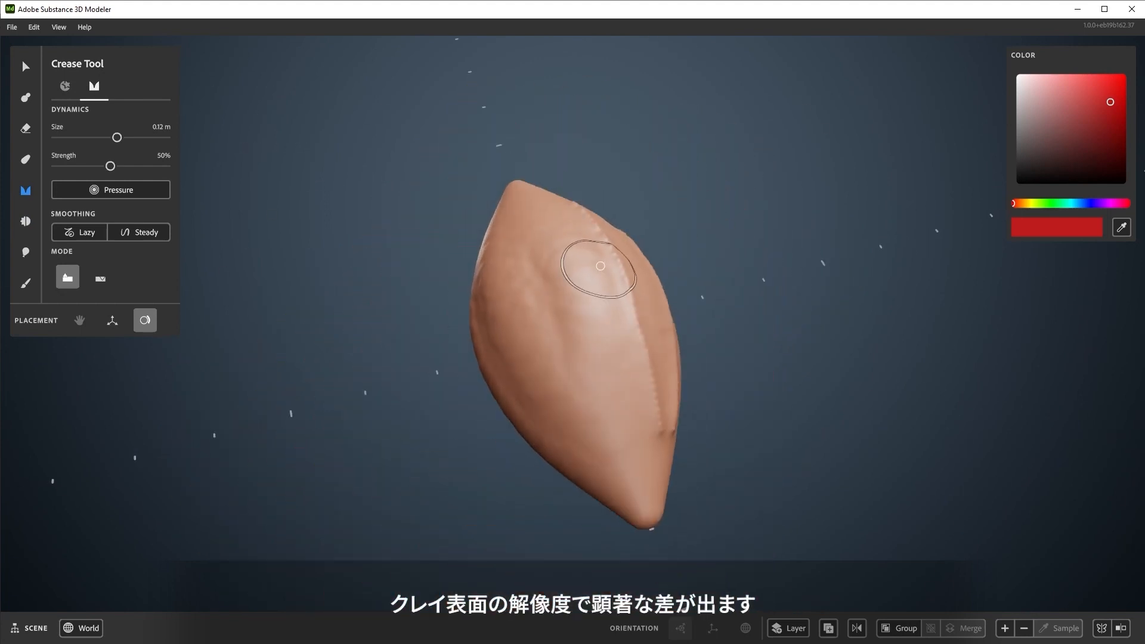
# Add further raised ridges around the remaining sides of the pod with the Crease tool.
pyautogui.moveTo(543, 210); pyautogui.dragTo(591, 385)
pyautogui.moveTo(640, 498)
pyautogui.keyDown('alt'); pyautogui.mouseDown()
pyautogui.moveTo(567, 379)
pyautogui.moveTo(498, 319)
pyautogui.mouseUp(); pyautogui.keyUp('alt')
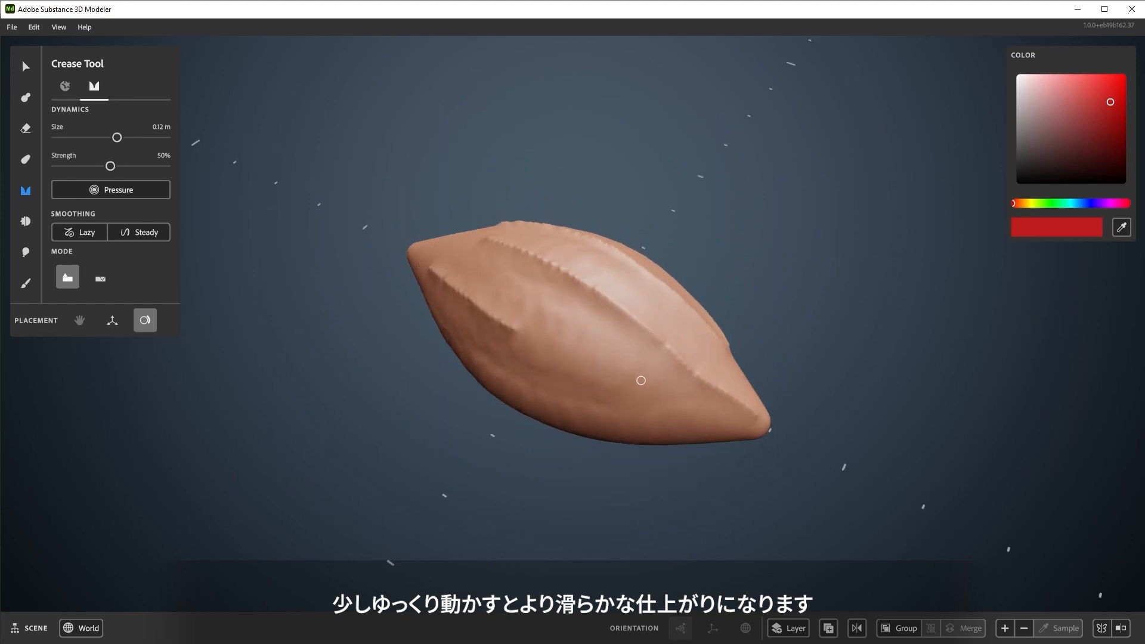
pyautogui.keyDown('alt'); pyautogui.moveTo(641, 381); pyautogui.dragTo(520, 328); pyautogui.keyUp('alt')
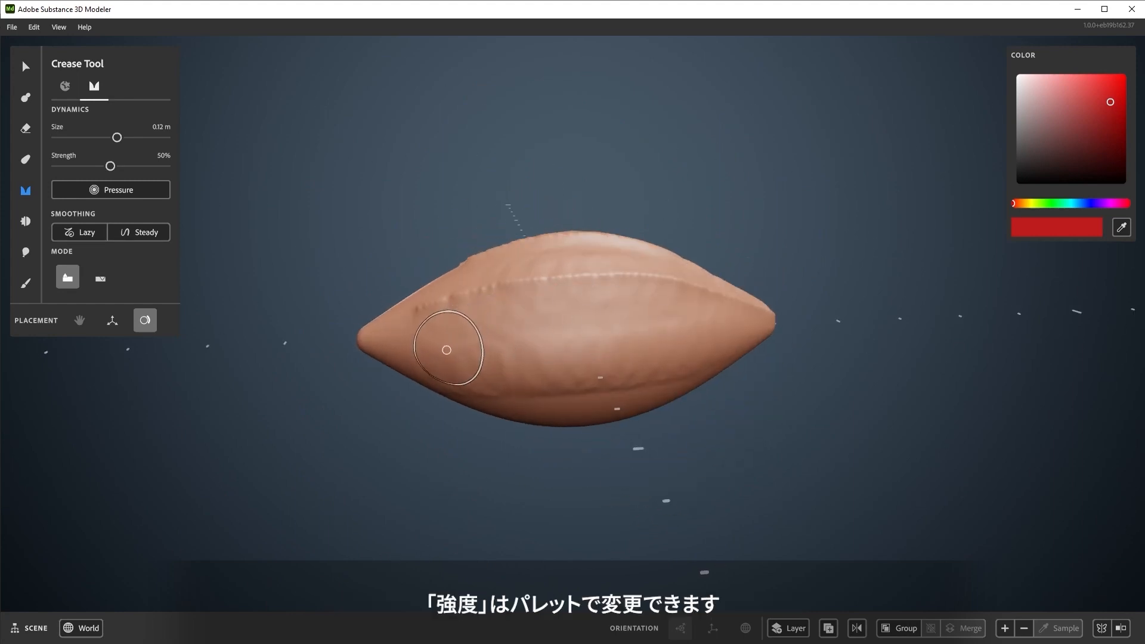
pyautogui.moveTo(446, 350); pyautogui.dragTo(611, 358)
# Switch the Crease tool to its inward mode and carve long grooves between the pod's ridges.
pyautogui.press('Tab')
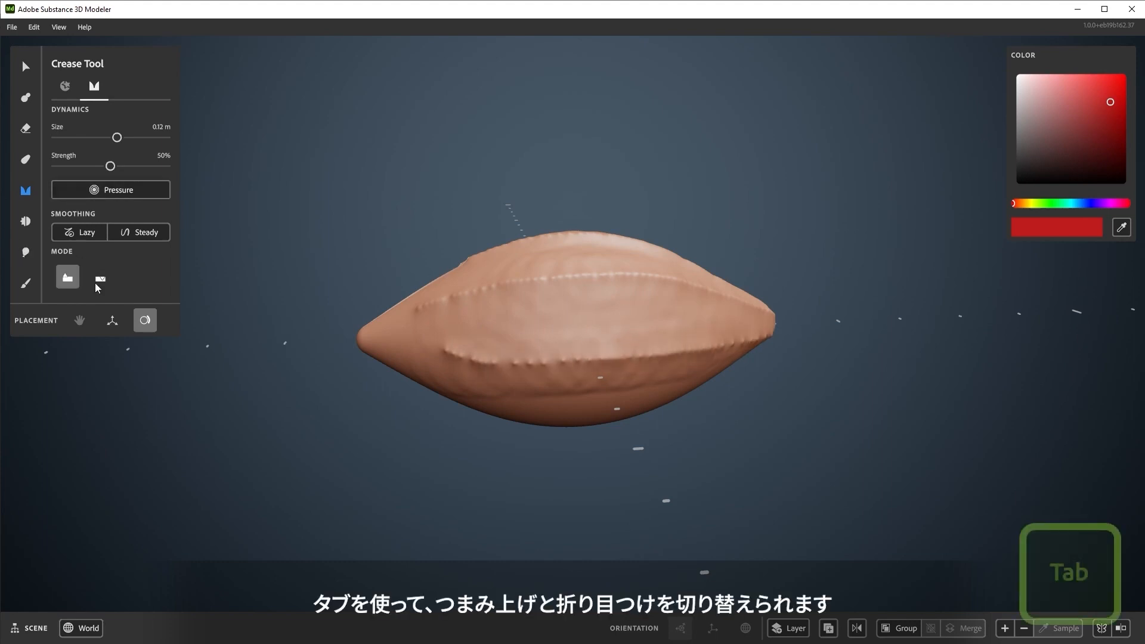
pyautogui.click(101, 279)
pyautogui.keyDown('alt'); pyautogui.moveTo(495, 331); pyautogui.dragTo(101, 390); pyautogui.keyUp('alt')
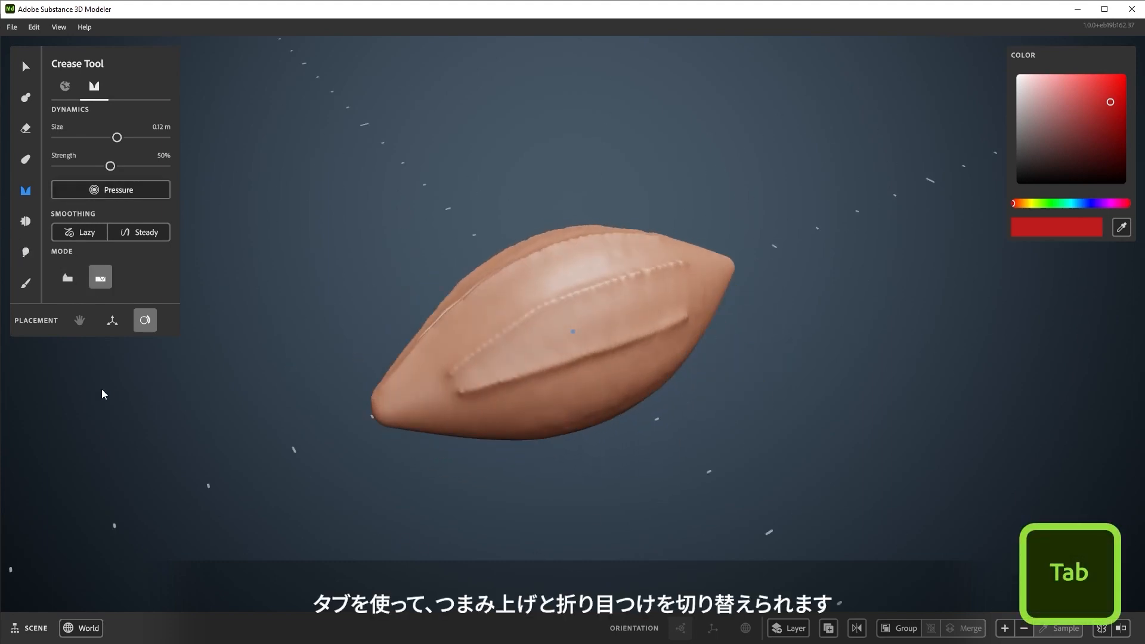
pyautogui.moveTo(686, 289); pyautogui.dragTo(456, 379)
pyautogui.keyDown('alt'); pyautogui.moveTo(572, 292); pyautogui.dragTo(519, 289); pyautogui.keyUp('alt')
pyautogui.moveTo(661, 236)
pyautogui.mouseDown()
pyautogui.moveTo(530, 337)
pyautogui.moveTo(440, 462)
pyautogui.mouseUp()
pyautogui.moveTo(574, 331)
pyautogui.keyDown('alt'); pyautogui.mouseDown()
pyautogui.moveTo(551, 234)
pyautogui.moveTo(567, 376)
pyautogui.moveTo(604, 453)
pyautogui.mouseUp(); pyautogui.keyUp('alt')
pyautogui.keyDown('alt'); pyautogui.moveTo(604, 452); pyautogui.dragTo(742, 365); pyautogui.keyUp('alt')
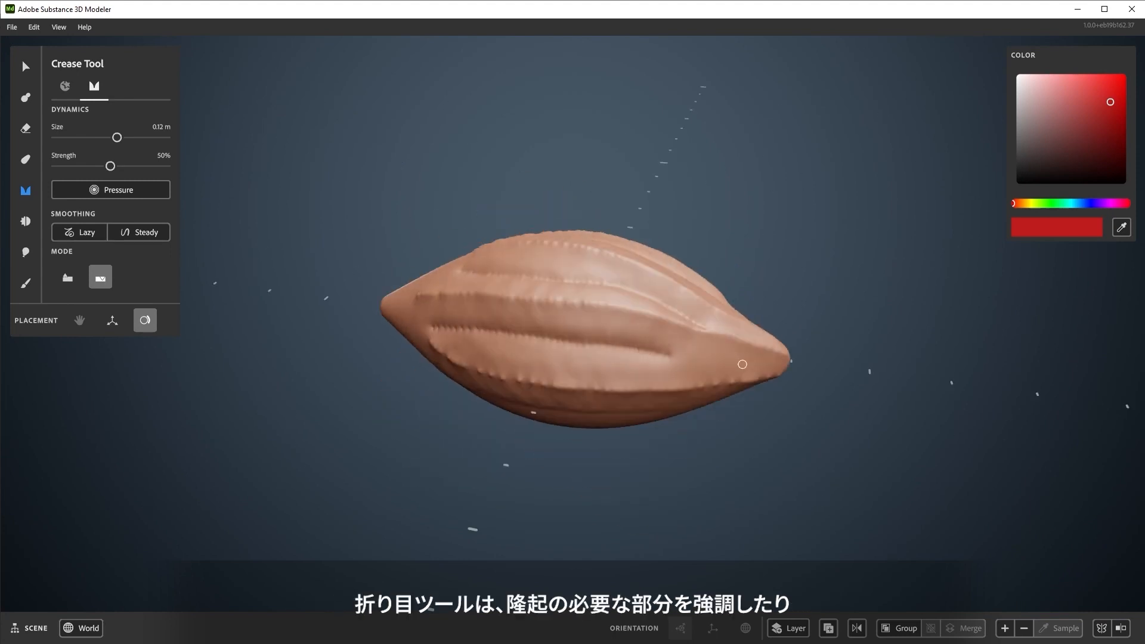
# Smooth the jagged ridges and grooves over the whole pod.
pyautogui.press('shift')
pyautogui.keyDown('alt'); pyautogui.moveTo(397, 284); pyautogui.dragTo(425, 377); pyautogui.keyUp('alt')
pyautogui.press('shift')
pyautogui.keyDown('alt'); pyautogui.moveTo(556, 451); pyautogui.dragTo(603, 345); pyautogui.keyUp('alt')
pyautogui.press('shift')
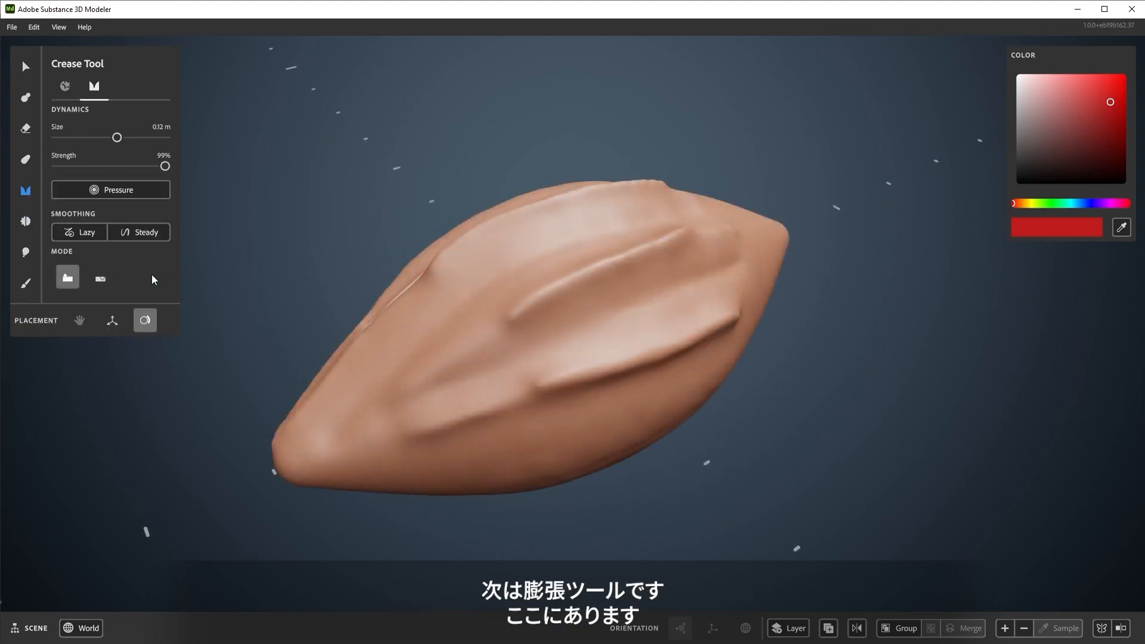
# Swell the areas around the ridges with the Inflate tool at 100% strength and use its shrinking mode as well.
pyautogui.click(25, 255)
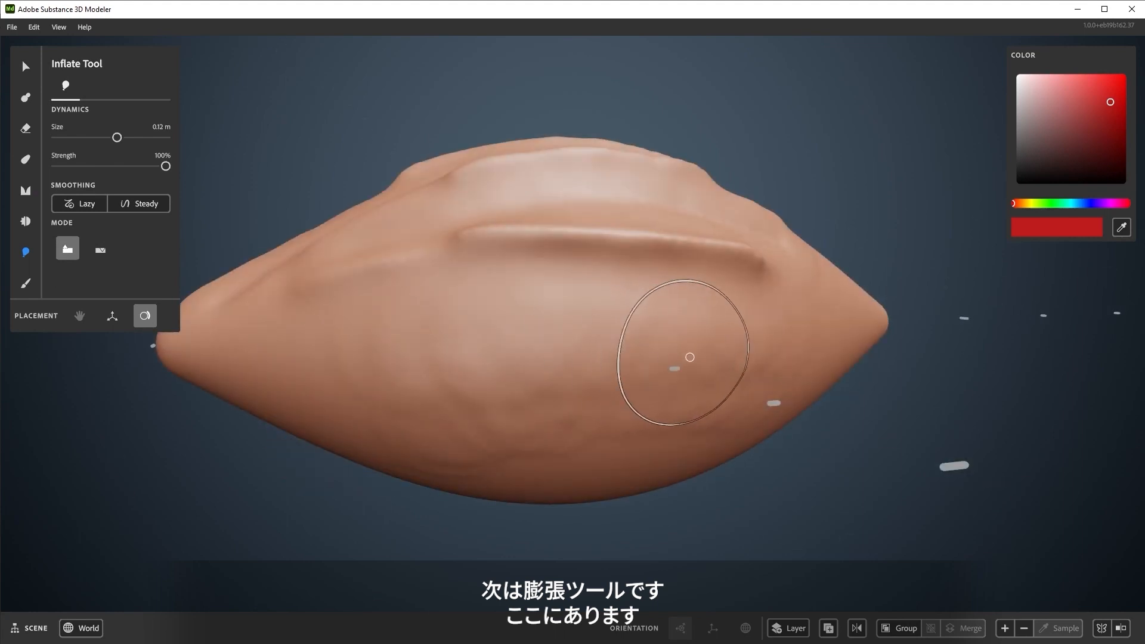
pyautogui.moveTo(696, 358)
pyautogui.mouseDown()
pyautogui.moveTo(742, 358)
pyautogui.moveTo(565, 366)
pyautogui.moveTo(658, 374)
pyautogui.moveTo(340, 360)
pyautogui.moveTo(358, 363)
pyautogui.mouseUp()
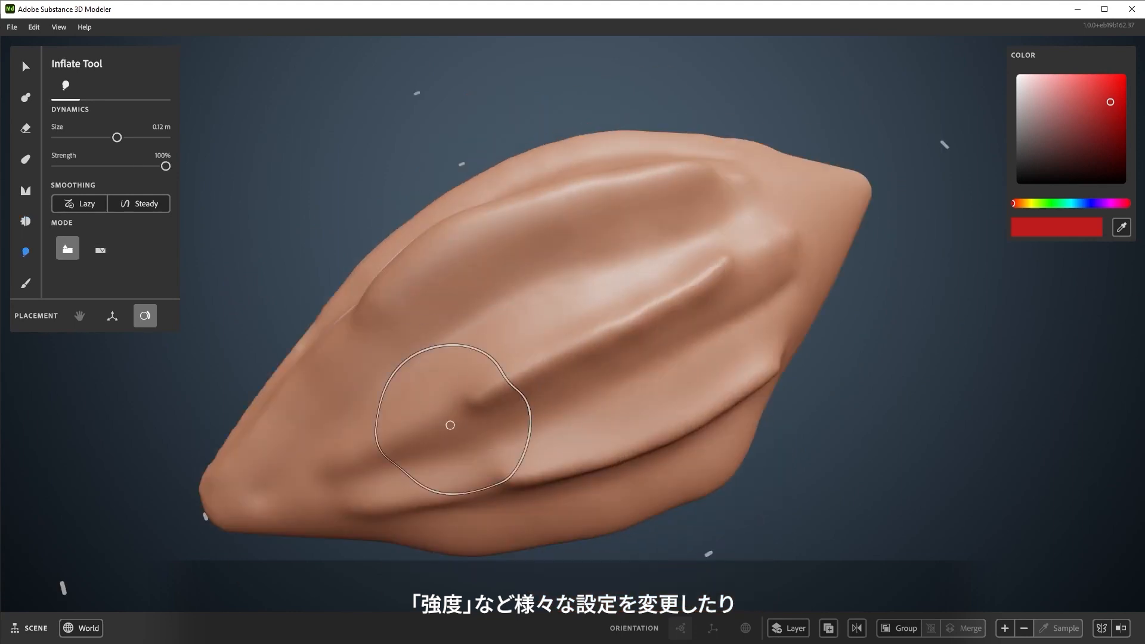
pyautogui.moveTo(447, 410)
pyautogui.mouseDown()
pyautogui.moveTo(660, 294)
pyautogui.moveTo(450, 425)
pyautogui.mouseUp()
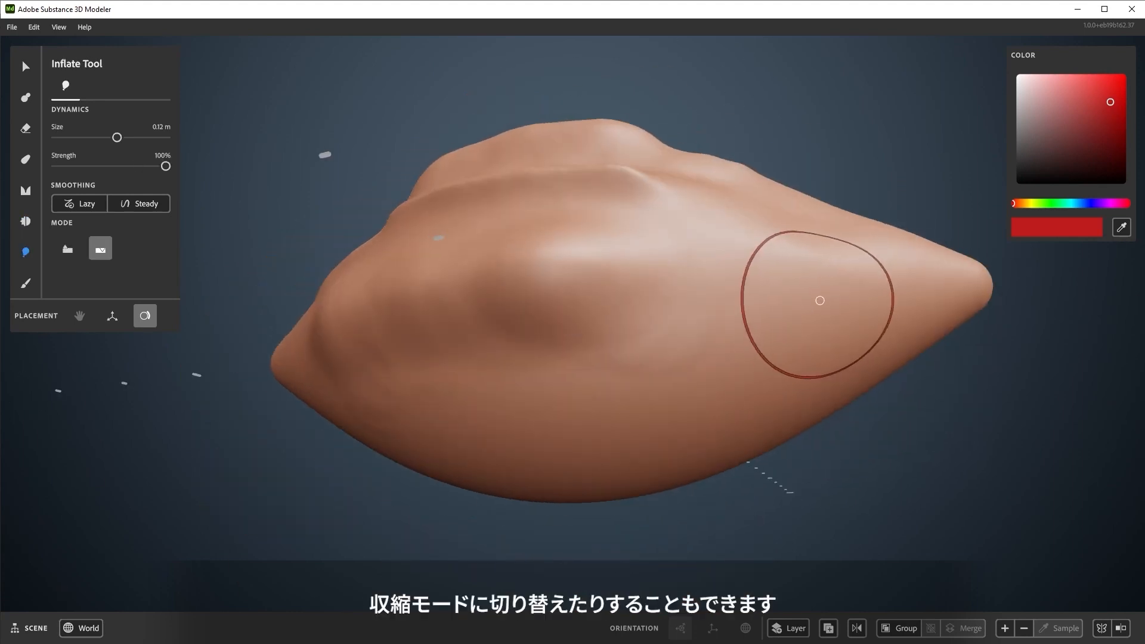
pyautogui.press('Tab')
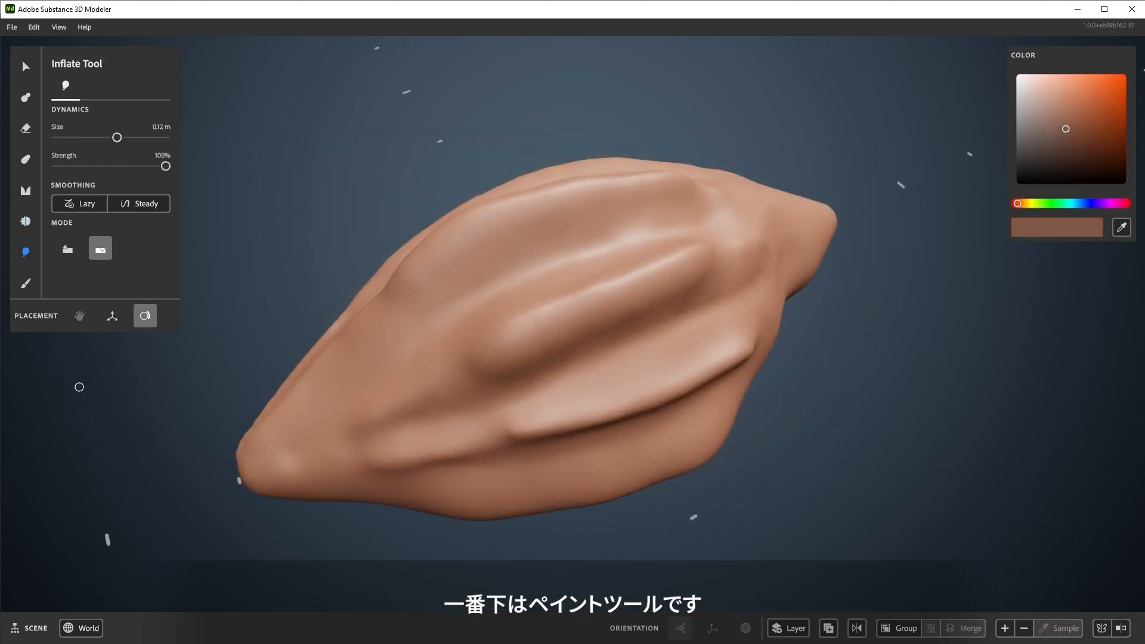
# Choose a green colour and paint the pod's surface with the spherical Paint brush at 3% hardness.
pyautogui.click(26, 285)
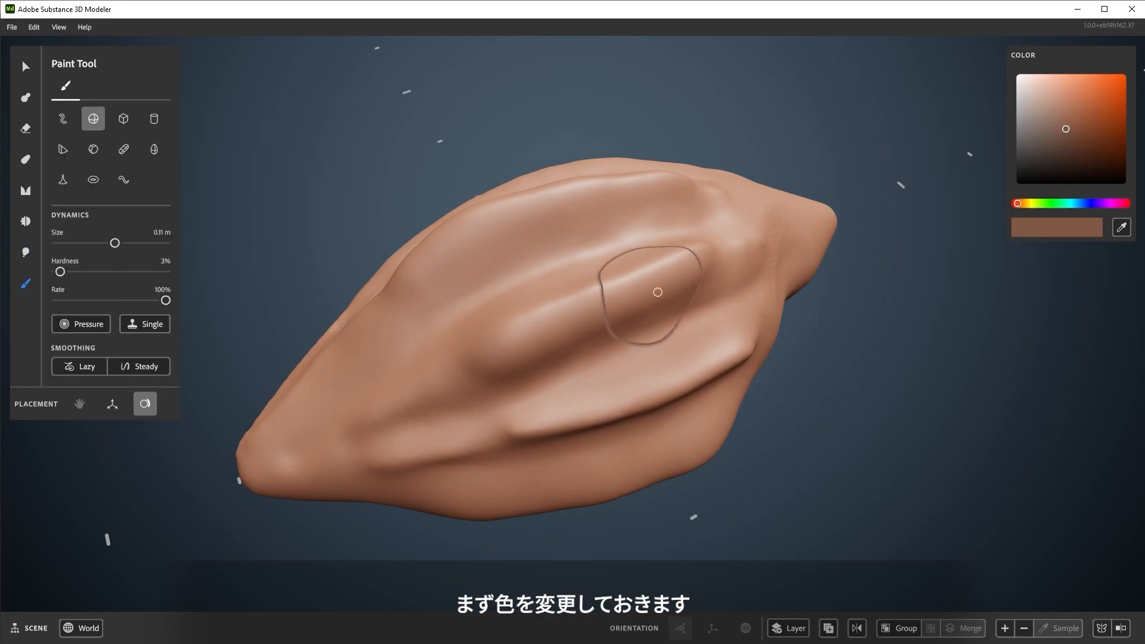
pyautogui.click(1053, 204)
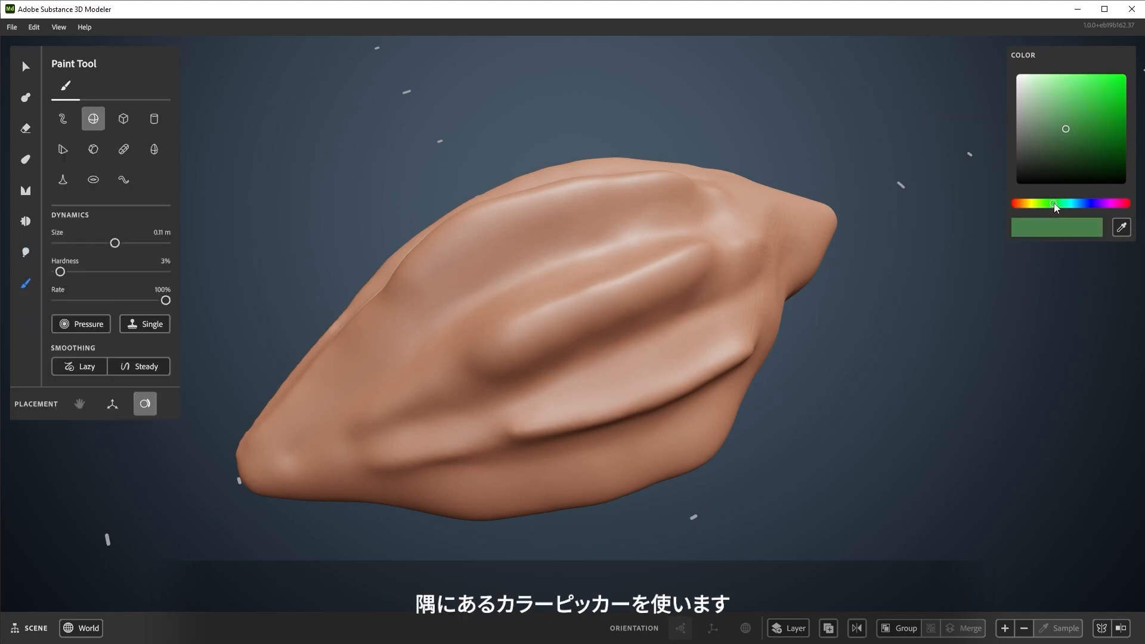
pyautogui.scroll(5, 532, 332)
pyautogui.moveTo(641, 277)
pyautogui.mouseDown()
pyautogui.moveTo(553, 353)
pyautogui.moveTo(815, 345)
pyautogui.moveTo(616, 194)
pyautogui.mouseUp()
pyautogui.moveTo(616, 194)
pyautogui.mouseDown(button='right')
pyautogui.moveTo(803, 417)
pyautogui.moveTo(619, 345)
pyautogui.mouseUp(button='right')
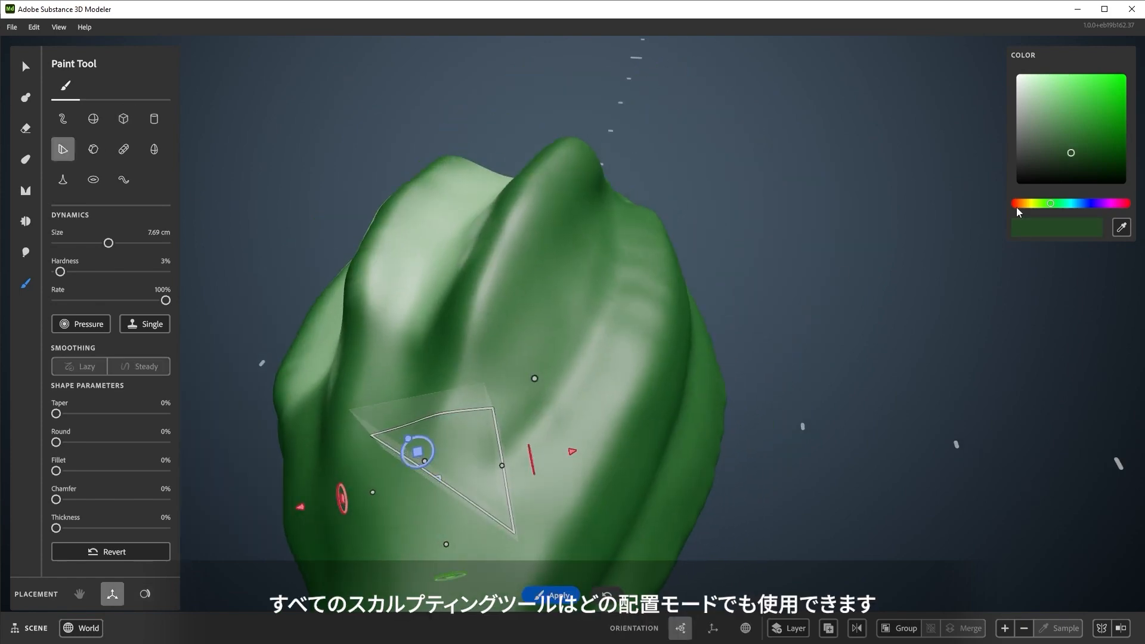
# Stamp red wedge-shaped patches on the green pod with gizmo placement, turning the wedge by 45°.
pyautogui.click(1014, 203)
pyautogui.keyDown('alt'); pyautogui.moveTo(775, 340); pyautogui.dragTo(789, 200); pyautogui.keyUp('alt')
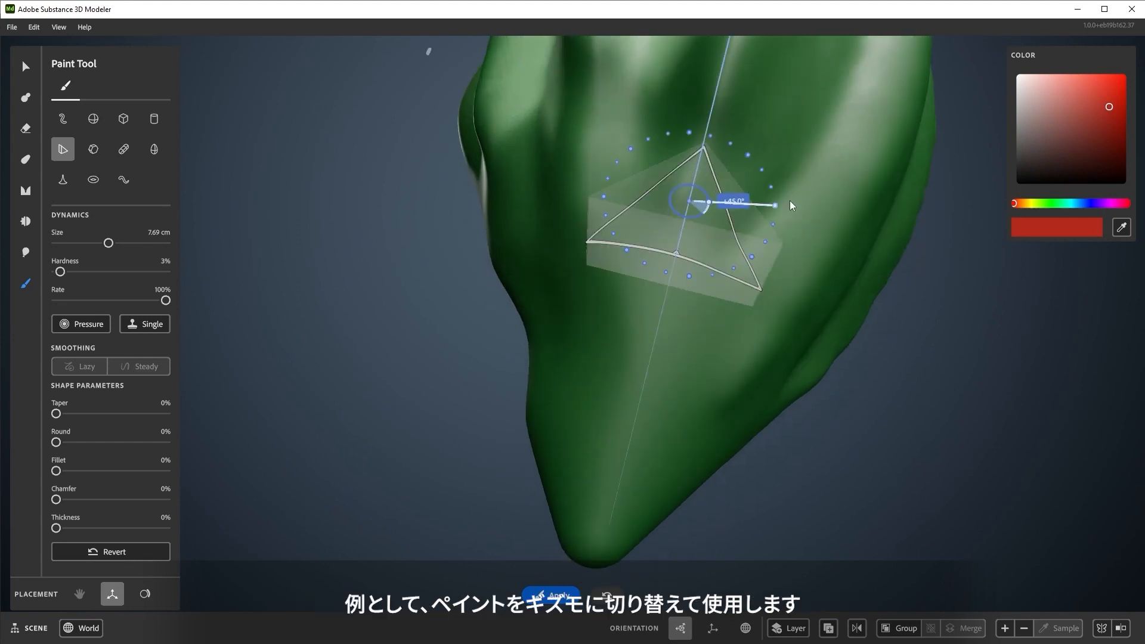
pyautogui.moveTo(691, 200); pyautogui.dragTo(686, 335)
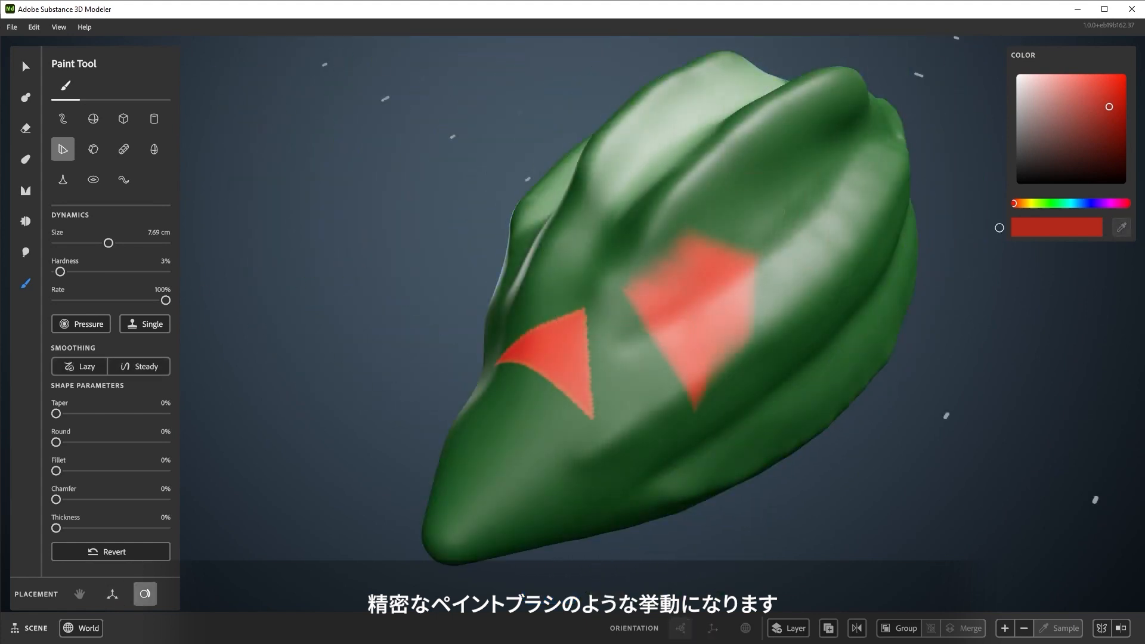
# Sample brown and green from the pod's surface and paint over the red patches with each colour, finishing in green.
pyautogui.click(670, 255)
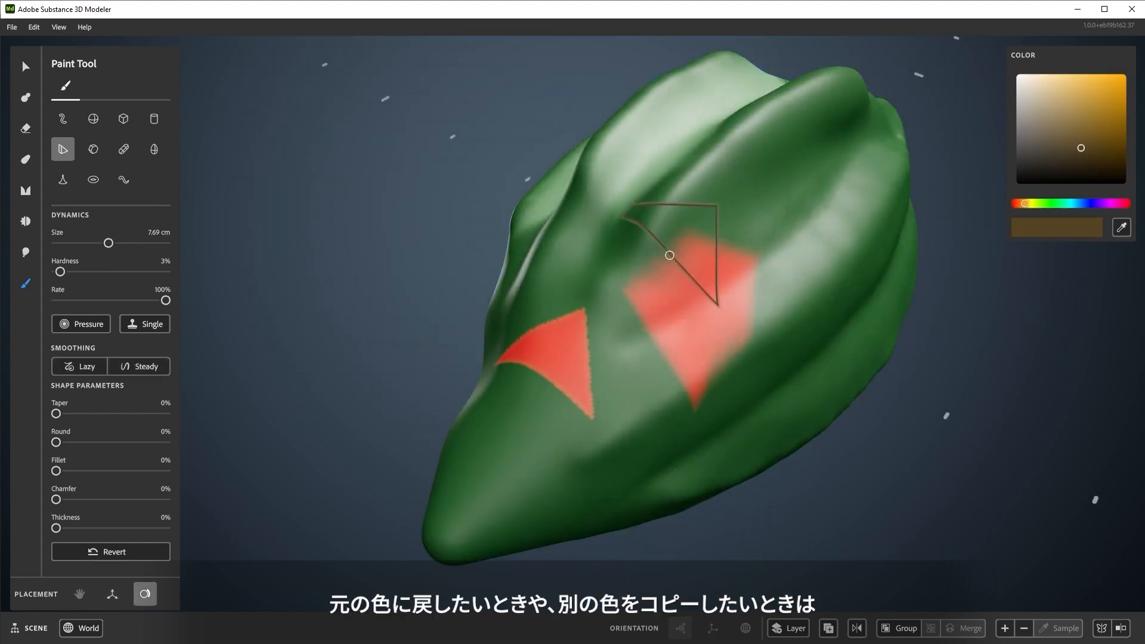
pyautogui.moveTo(749, 259)
pyautogui.mouseDown()
pyautogui.moveTo(660, 338)
pyautogui.moveTo(775, 339)
pyautogui.mouseUp()
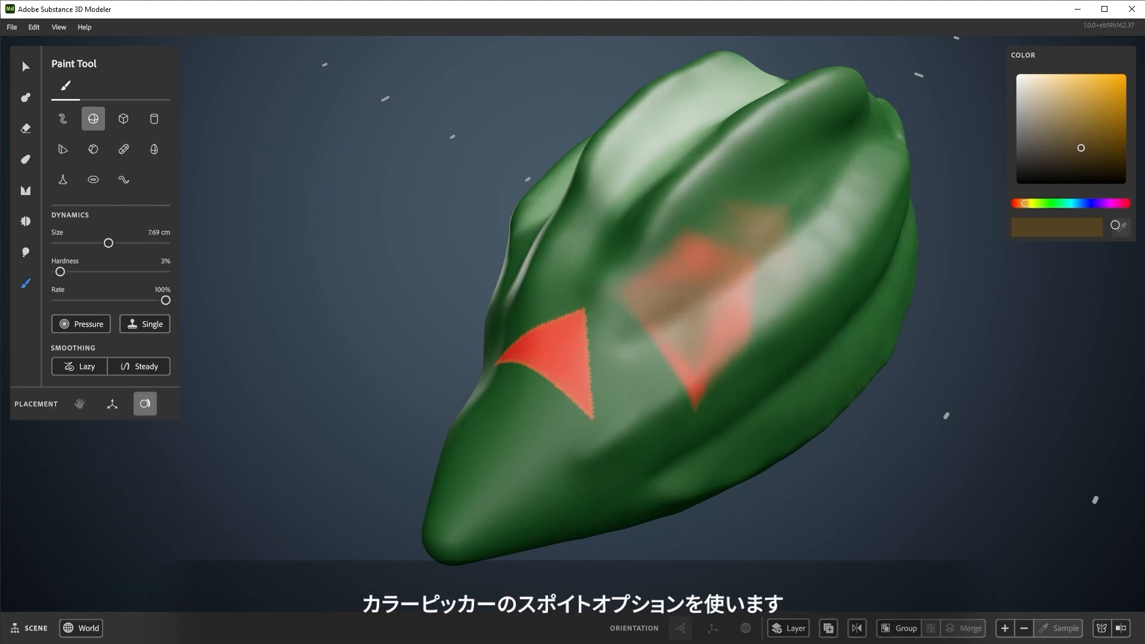
pyautogui.click(810, 207)
pyautogui.moveTo(802, 228)
pyautogui.mouseDown()
pyautogui.moveTo(774, 199)
pyautogui.moveTo(680, 258)
pyautogui.moveTo(682, 402)
pyautogui.moveTo(467, 392)
pyautogui.mouseUp()
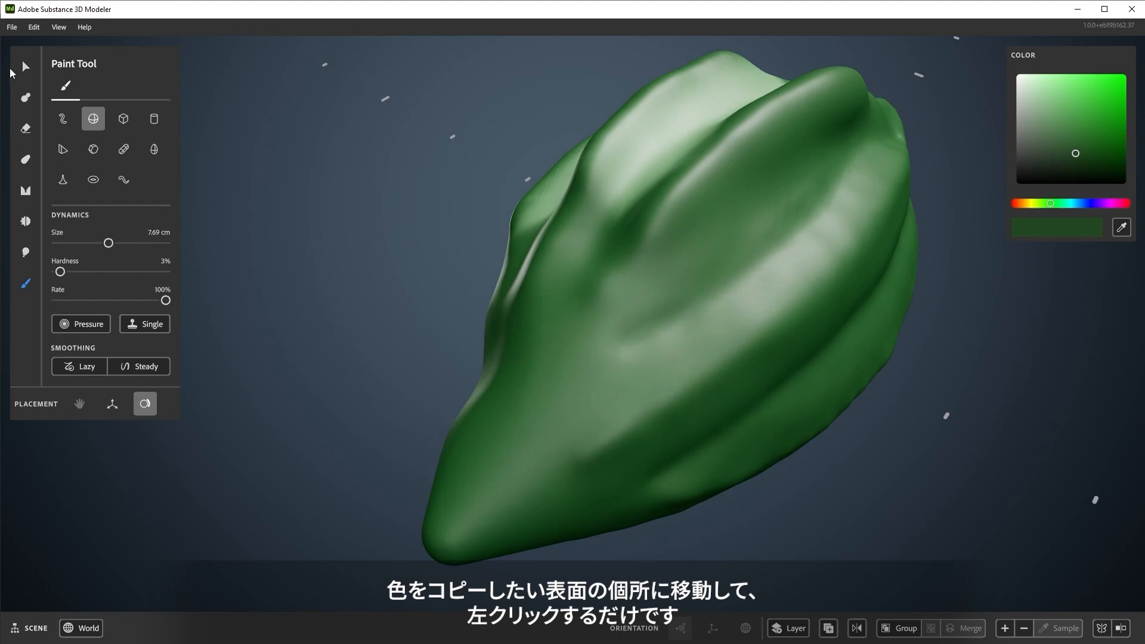
# Select the middle of the three green pods and rotate it to lie across the other two.
pyautogui.click(25, 66)
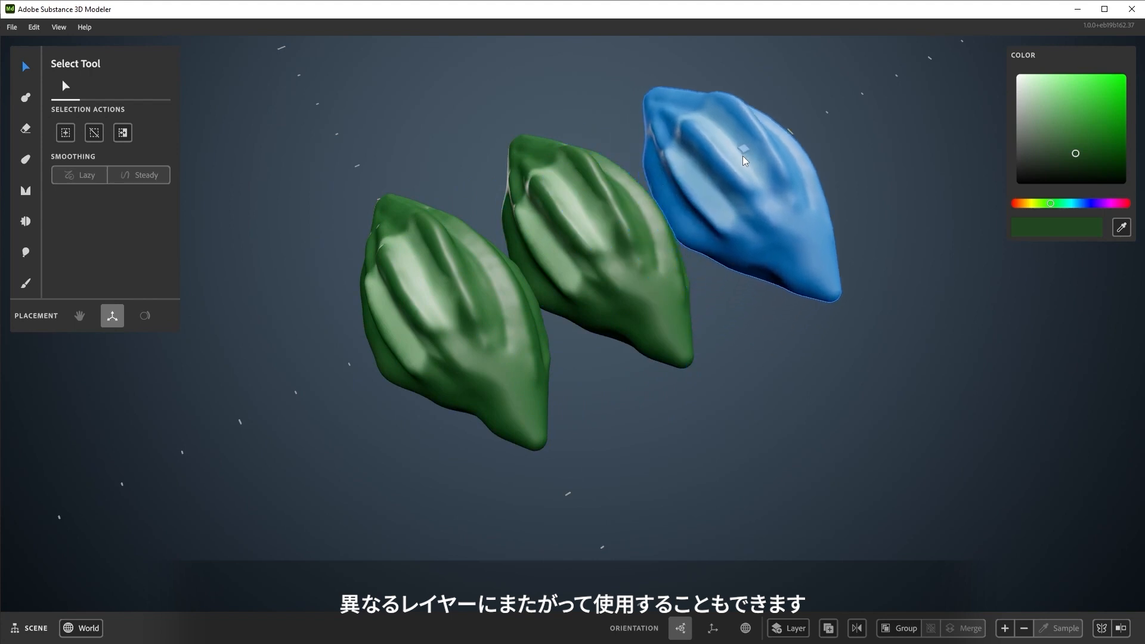
pyautogui.click(635, 289)
pyautogui.moveTo(592, 209); pyautogui.dragTo(404, 276)
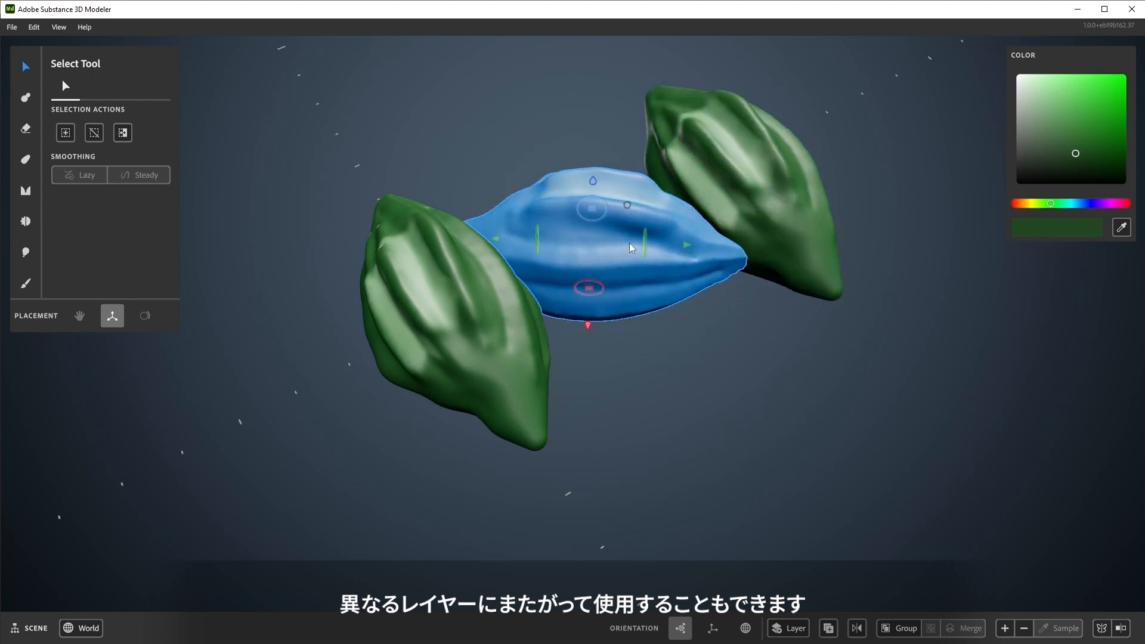
pyautogui.keyDown('alt'); pyautogui.moveTo(630, 245); pyautogui.dragTo(610, 243); pyautogui.keyUp('alt')
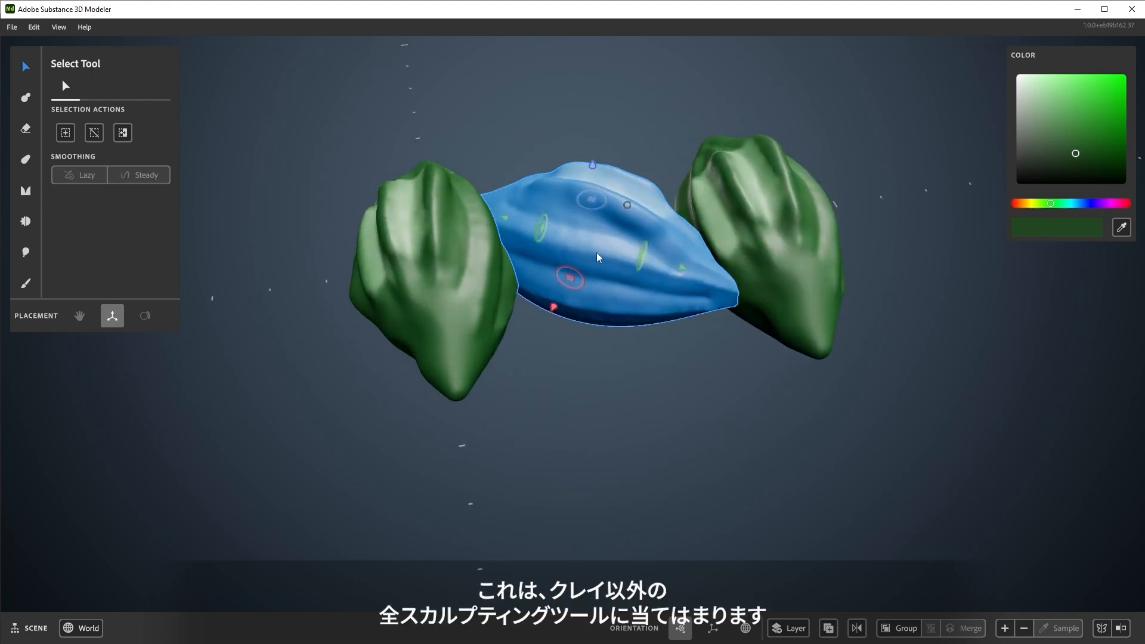
# Move the crosswise pod above the other two, then place a rotated duplicate of the right pod below the group.
pyautogui.moveTo(592, 199); pyautogui.dragTo(525, 91)
pyautogui.click(779, 261)
pyautogui.keyDown('shift'); pyautogui.moveTo(767, 188); pyautogui.dragTo(619, 300); pyautogui.keyUp('shift')
pyautogui.moveTo(623, 396); pyautogui.dragTo(698, 376)
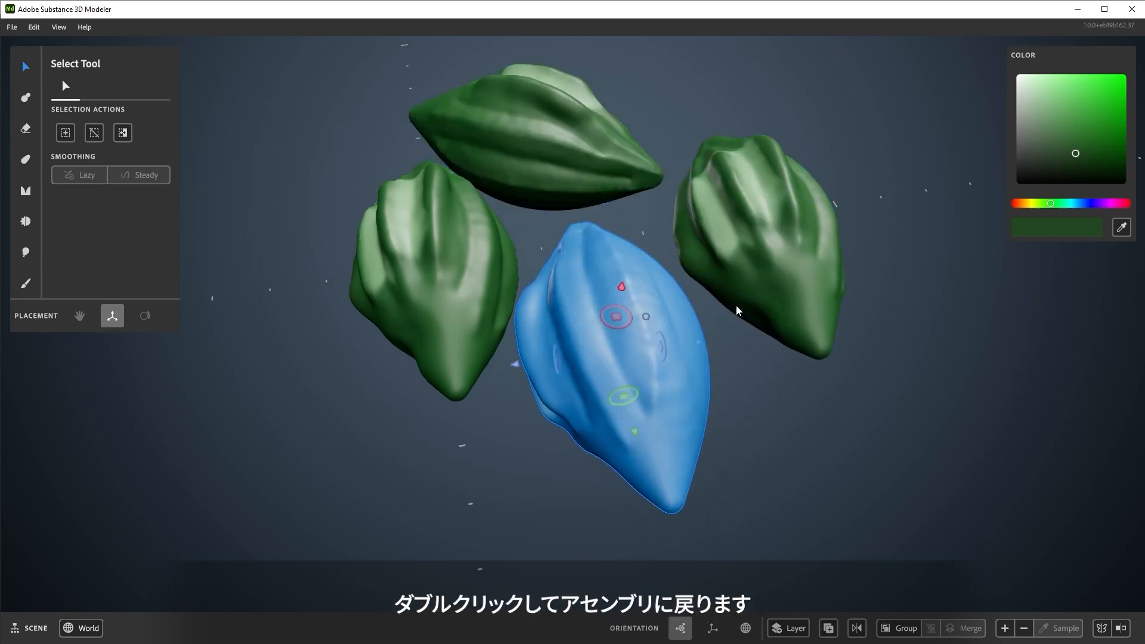
pyautogui.click(789, 273)
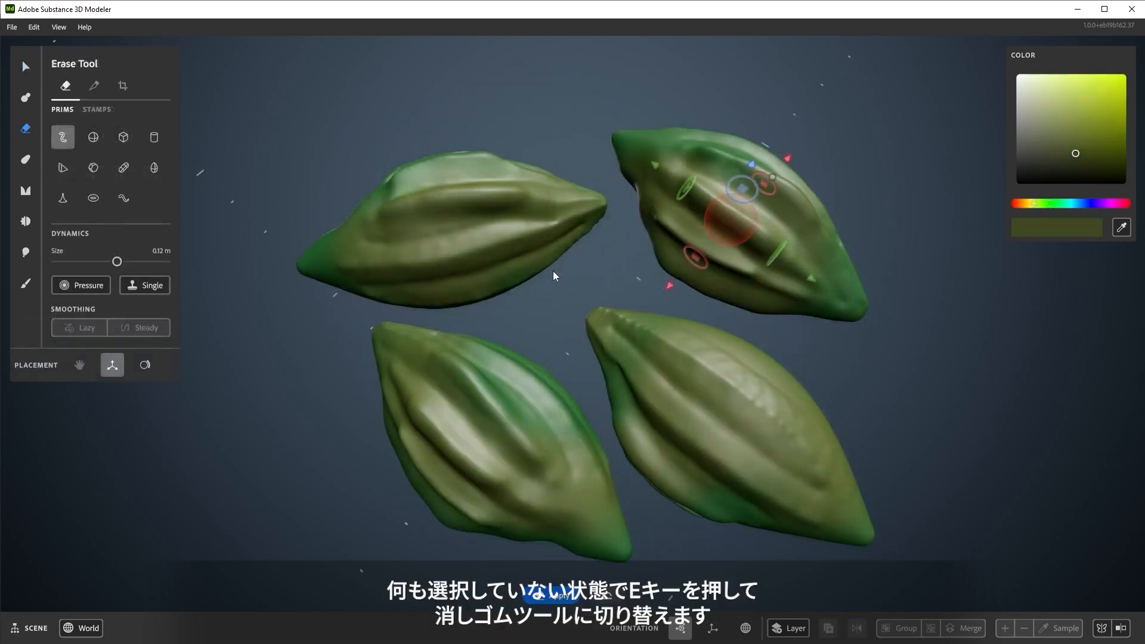
# Try the Erase tool across neighbouring pods with no layer selected, using a sphere of about 0.43 m.
pyautogui.press('e')
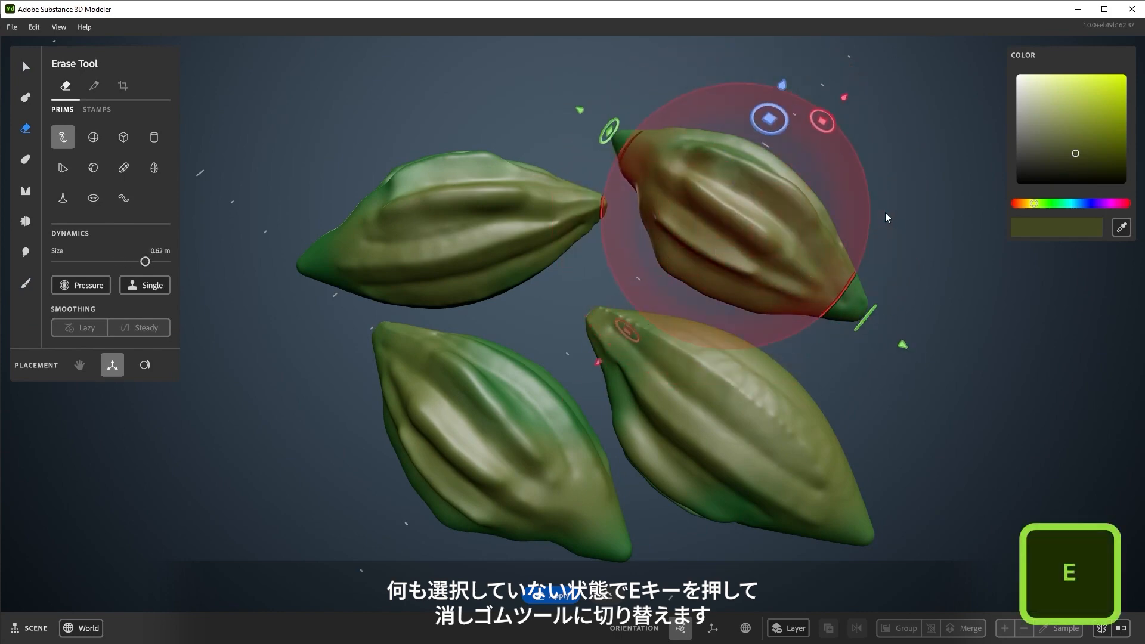
pyautogui.moveTo(659, 191); pyautogui.dragTo(621, 146)
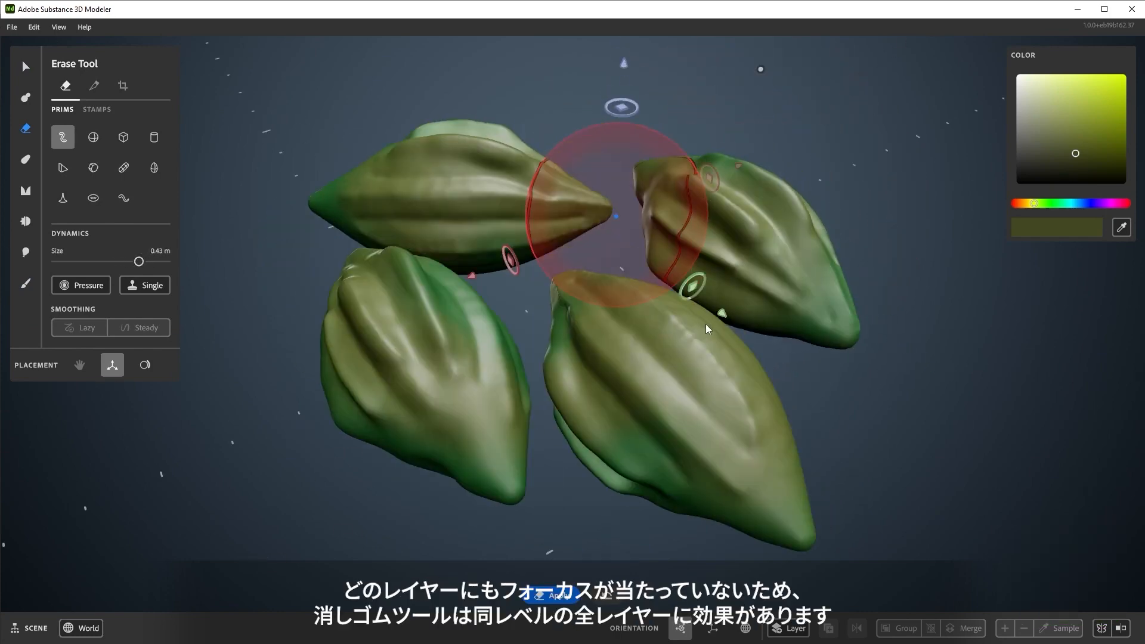
pyautogui.keyDown('alt'); pyautogui.moveTo(708, 329); pyautogui.dragTo(789, 443); pyautogui.keyUp('alt')
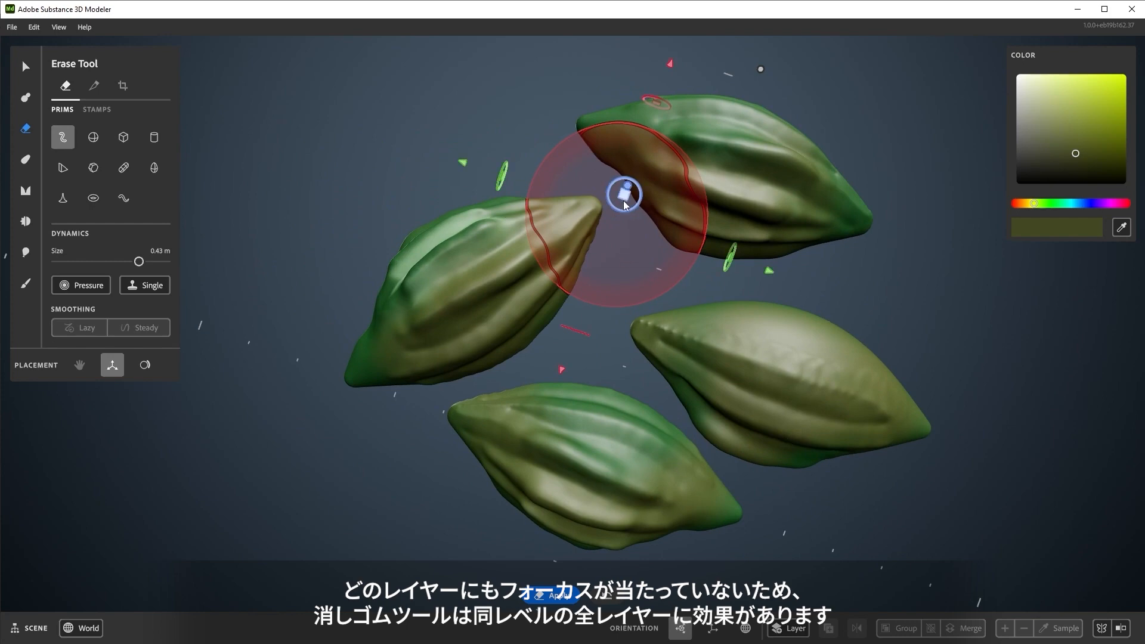
pyautogui.moveTo(626, 209)
pyautogui.mouseDown()
pyautogui.moveTo(588, 276)
pyautogui.moveTo(734, 396)
pyautogui.moveTo(655, 220)
pyautogui.moveTo(597, 427)
pyautogui.mouseUp()
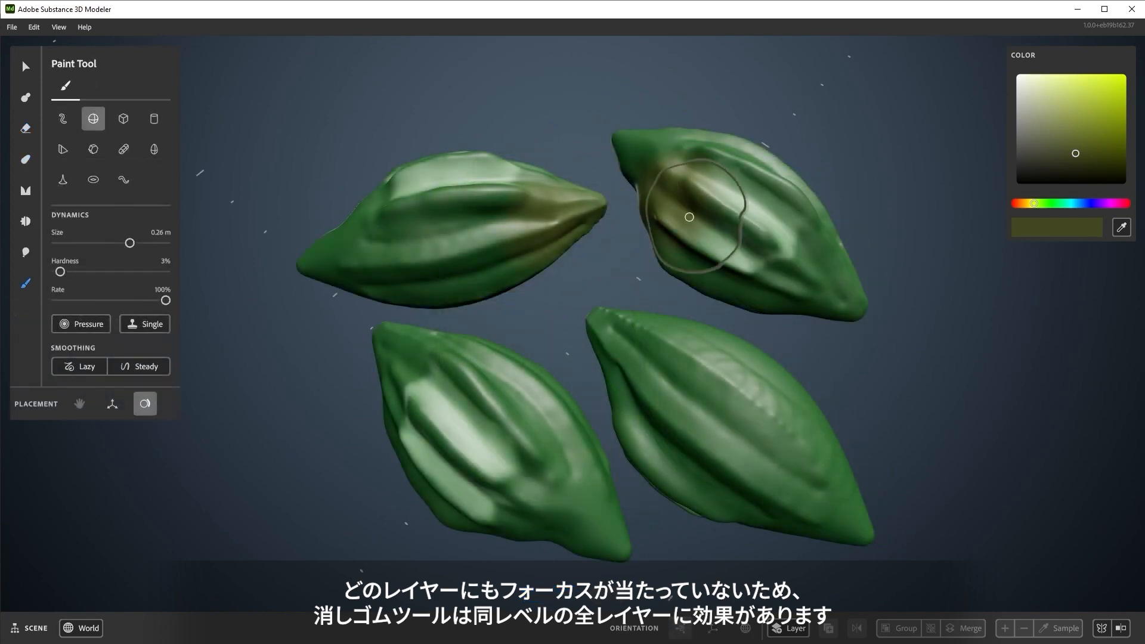
# Paint olive over the unselected green pods at 3% hardness, and warp them with a 0.67 m sphere at 0% hardness.
pyautogui.moveTo(452, 477)
pyautogui.mouseDown()
pyautogui.moveTo(690, 409)
pyautogui.moveTo(524, 256)
pyautogui.mouseUp()
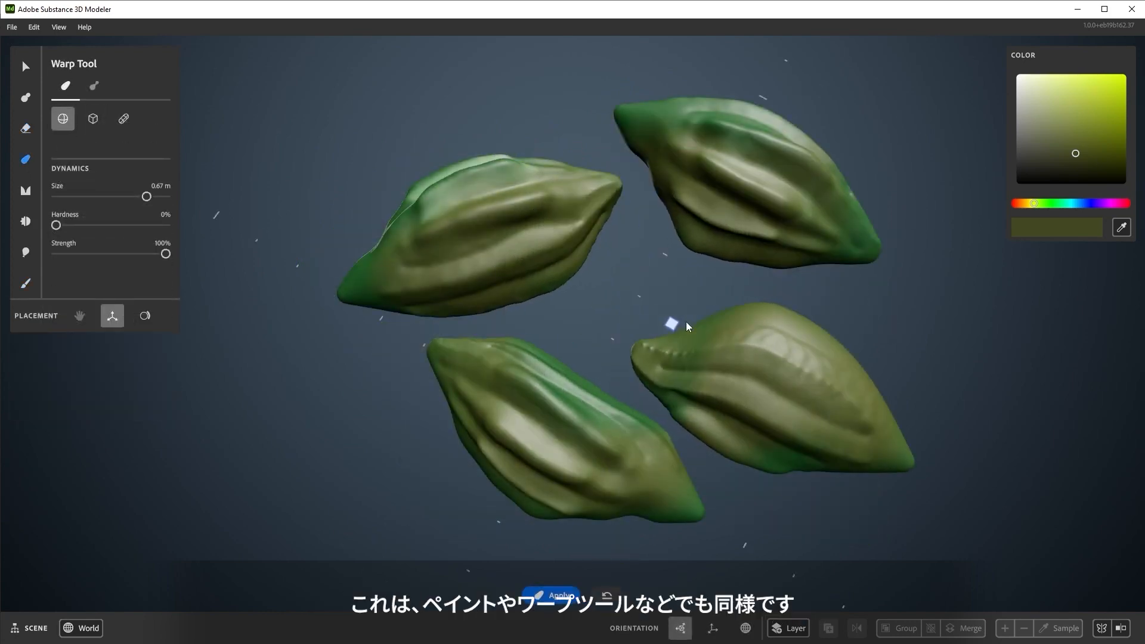
pyautogui.moveTo(675, 302); pyautogui.dragTo(575, 324)
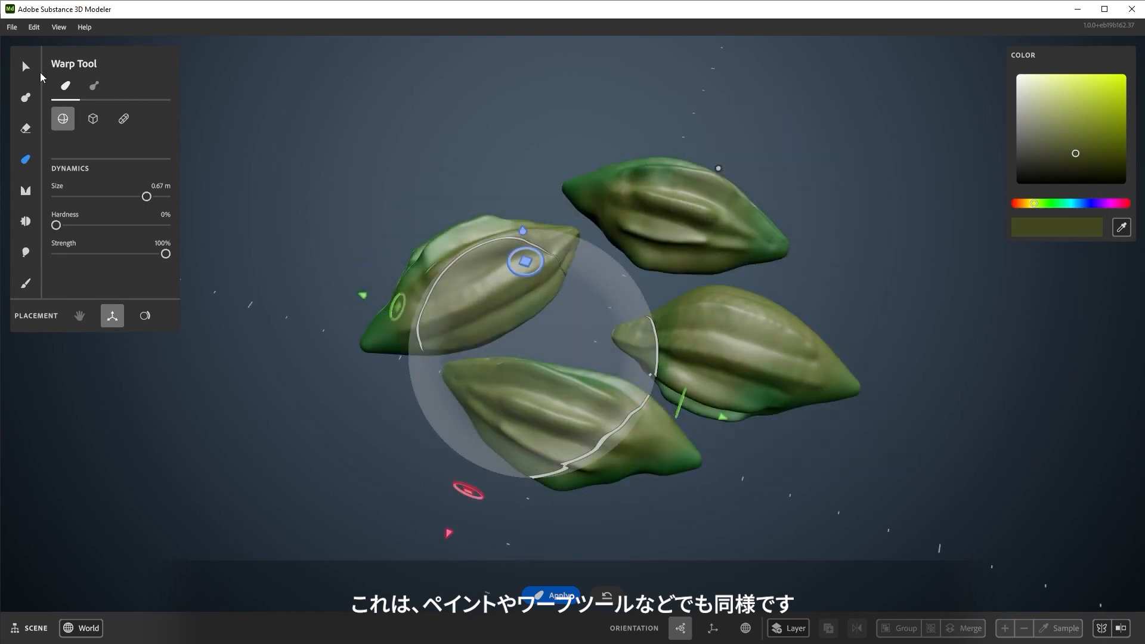
# Select only the left and right pods and warp their inner ends with the 0.67 m Warp sphere.
pyautogui.click(25, 66)
pyautogui.click(751, 354)
pyautogui.keyDown('shift'); pyautogui.click(520, 276); pyautogui.keyUp('shift')
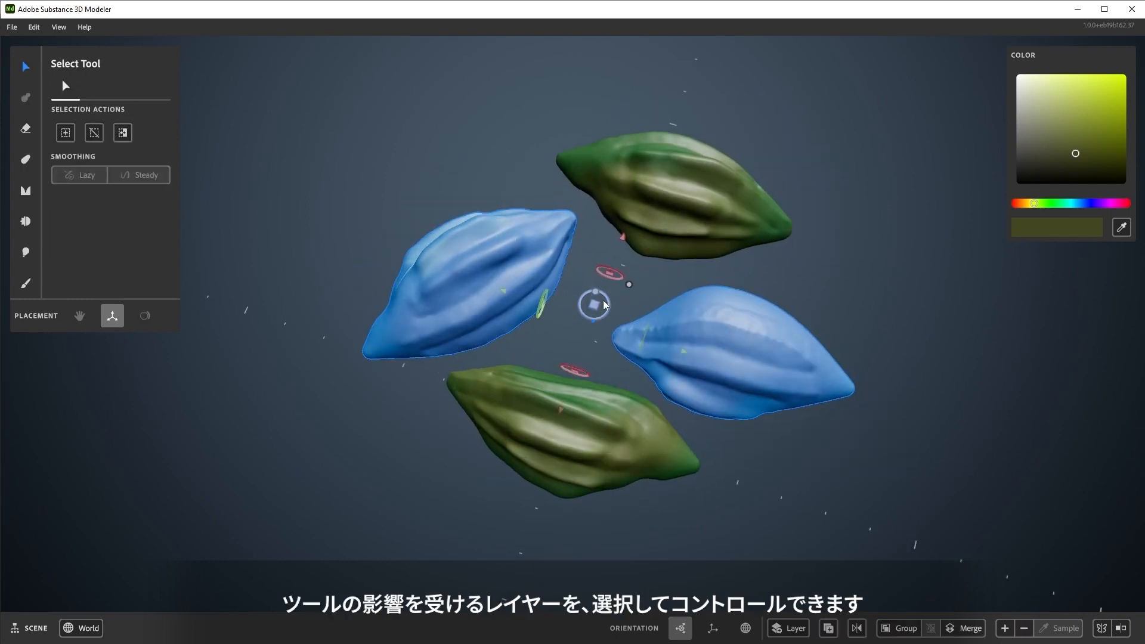
pyautogui.click(27, 162)
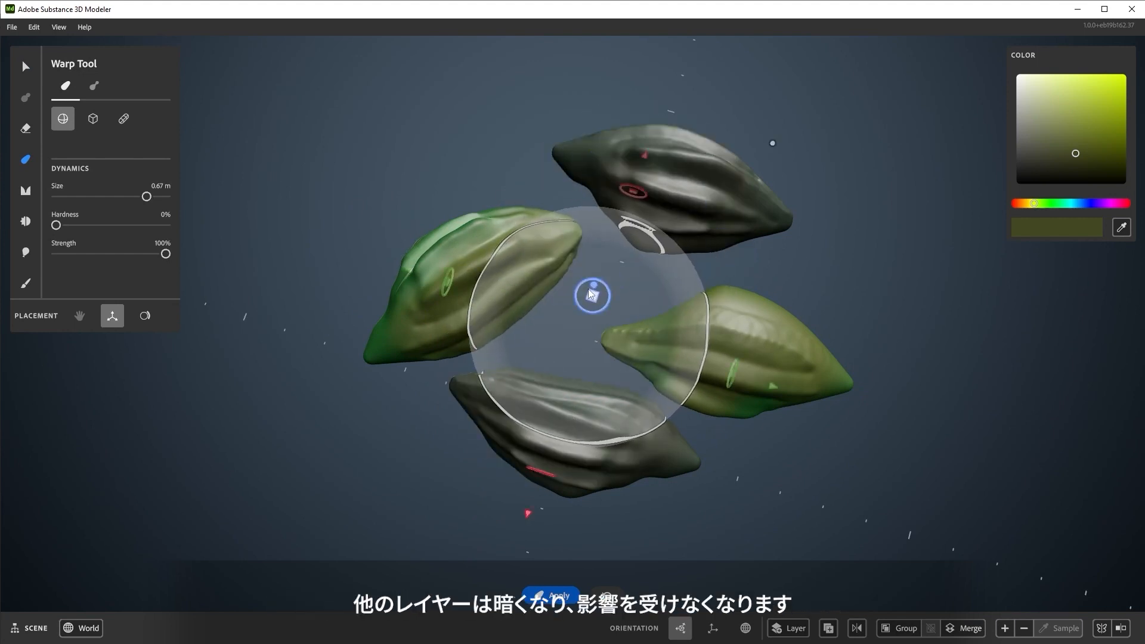
# Erase through the inner ends of the two selected pods with the 0.43 m Erase sphere.
pyautogui.click(26, 128)
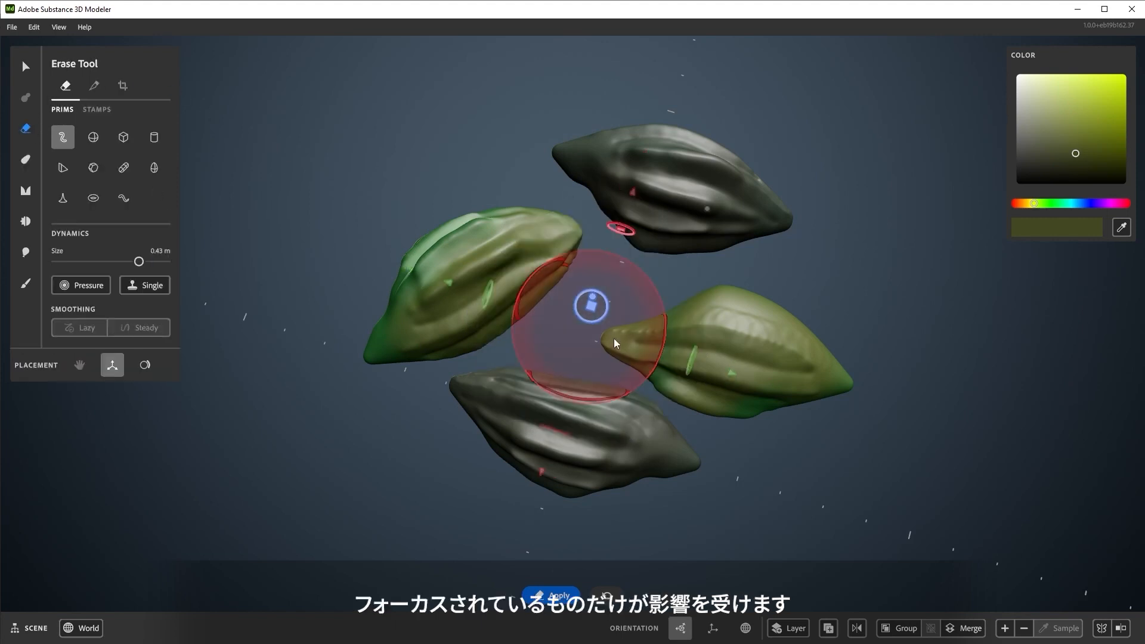
pyautogui.moveTo(588, 302)
pyautogui.mouseDown()
pyautogui.moveTo(659, 311)
pyautogui.moveTo(467, 289)
pyautogui.moveTo(587, 406)
pyautogui.mouseUp()
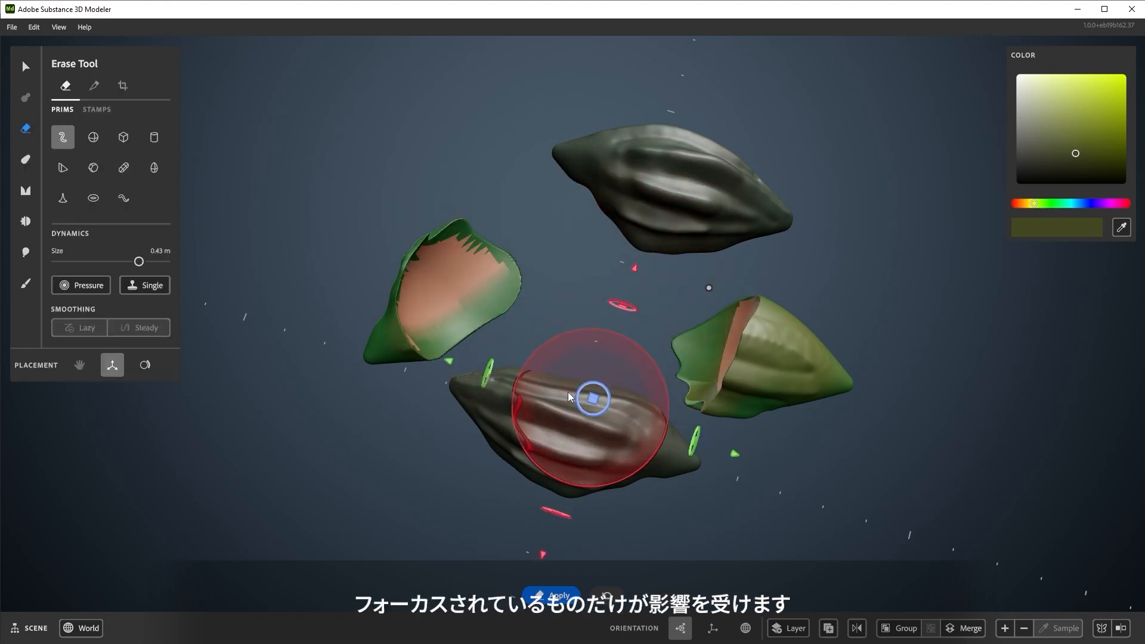
# Add an olive 0.43 m clay sphere beside the pods with no layer selected, and reposition it as a separate layer.
pyautogui.click(26, 98)
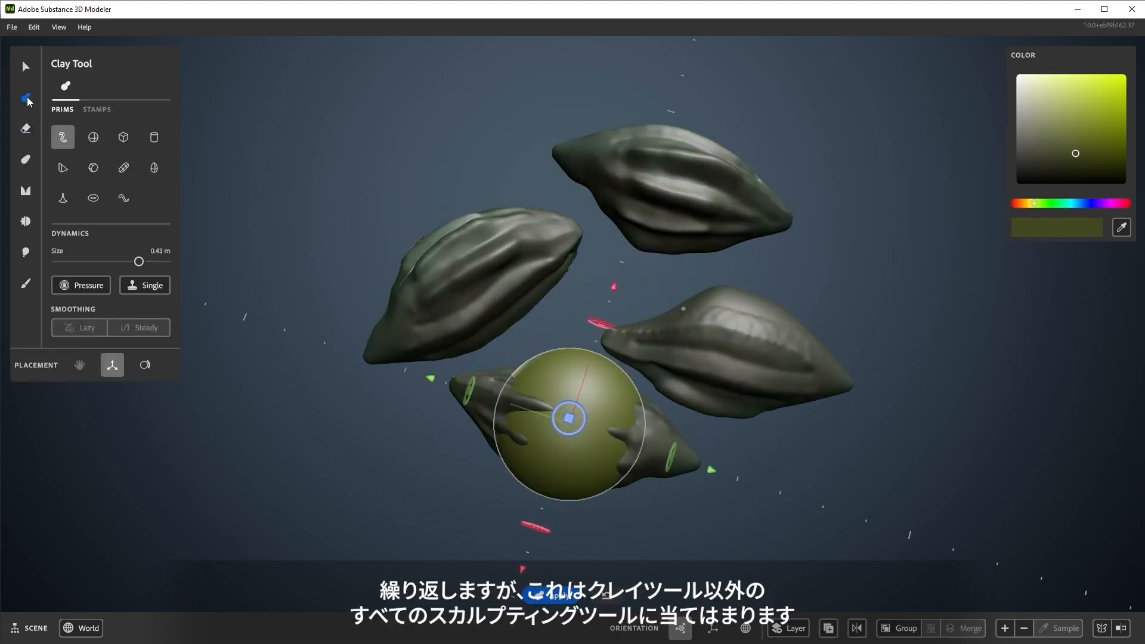
pyautogui.moveTo(576, 422); pyautogui.dragTo(476, 152)
pyautogui.press('Return')
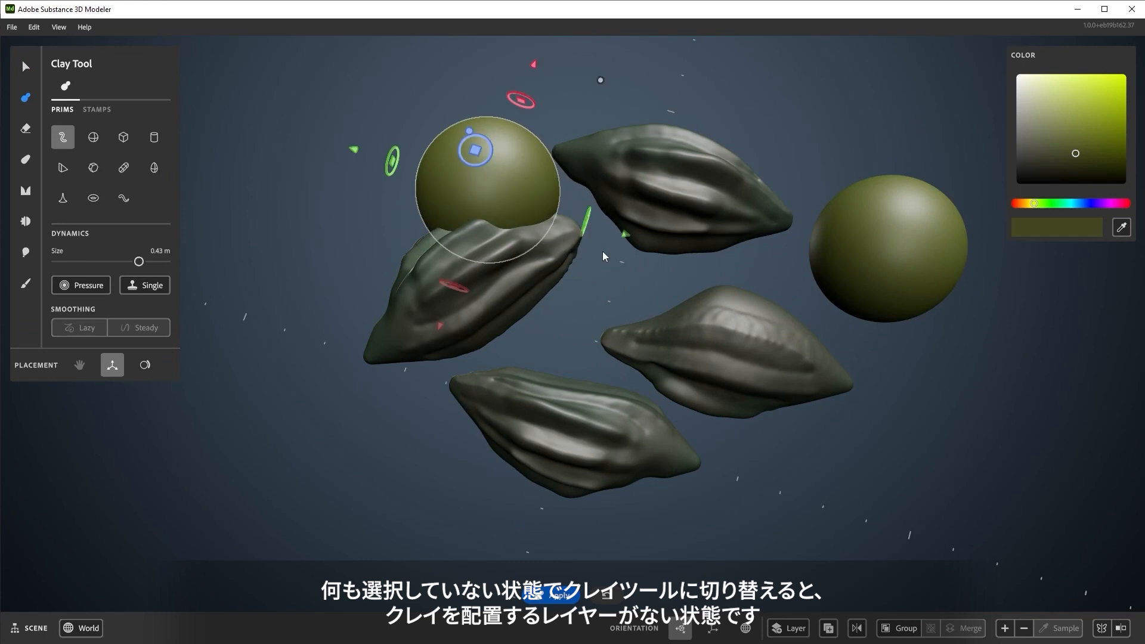
pyautogui.press('q')
pyautogui.keyDown('alt'); pyautogui.moveTo(627, 317); pyautogui.dragTo(857, 285); pyautogui.keyUp('alt')
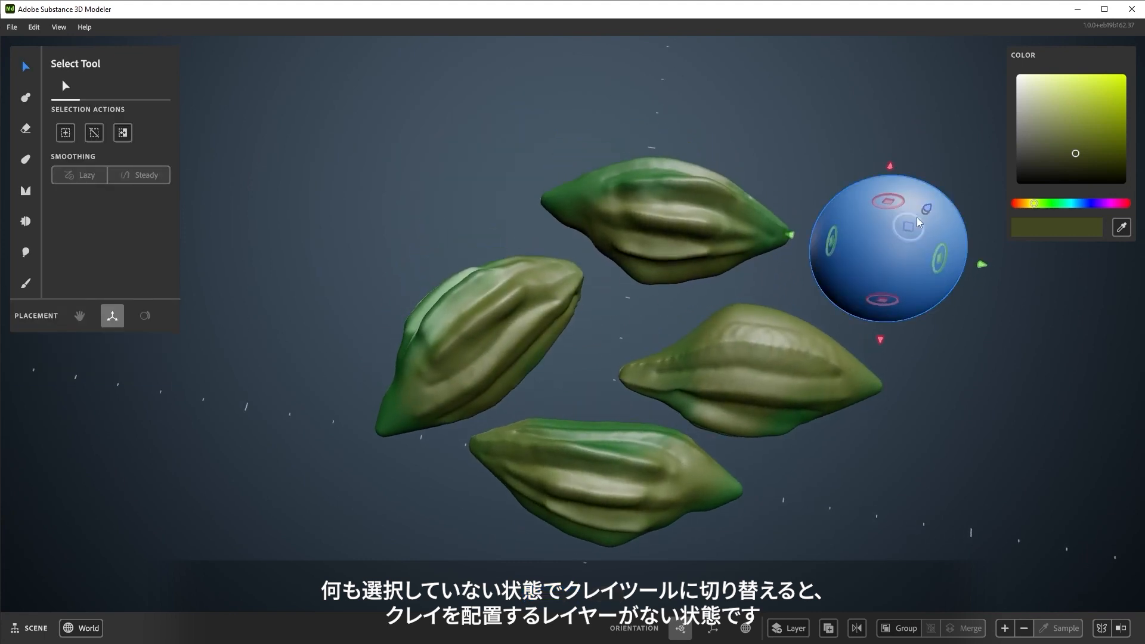
pyautogui.moveTo(917, 223); pyautogui.dragTo(944, 237)
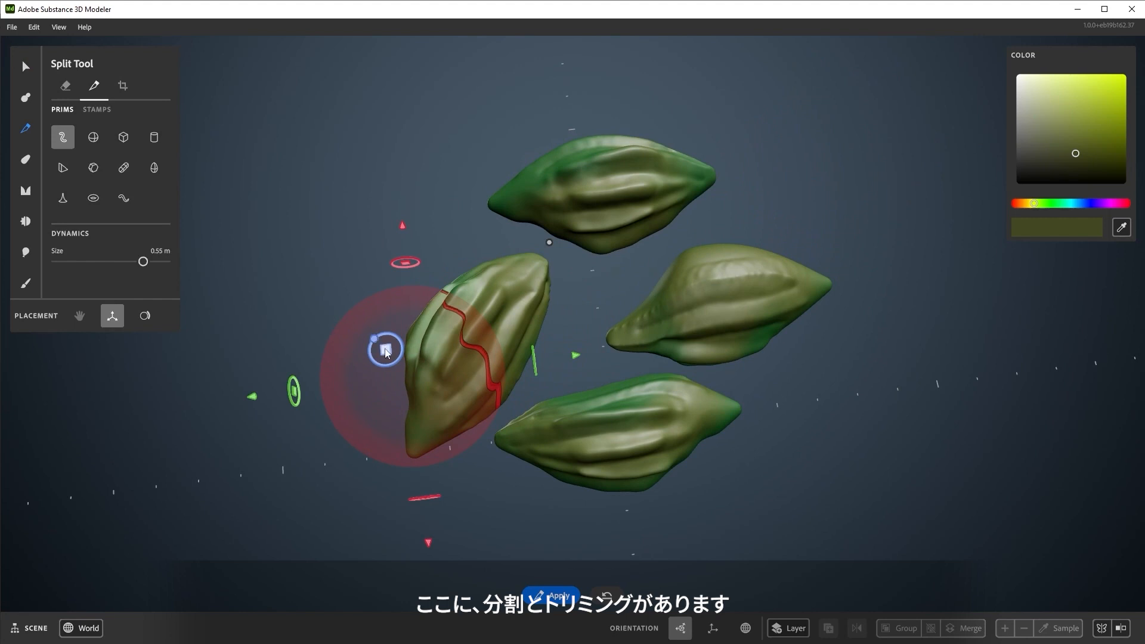
# Split each of the four pods into two pieces with the 0.55 m Split sphere.
pyautogui.press('Return')
pyautogui.moveTo(386, 352); pyautogui.dragTo(670, 114)
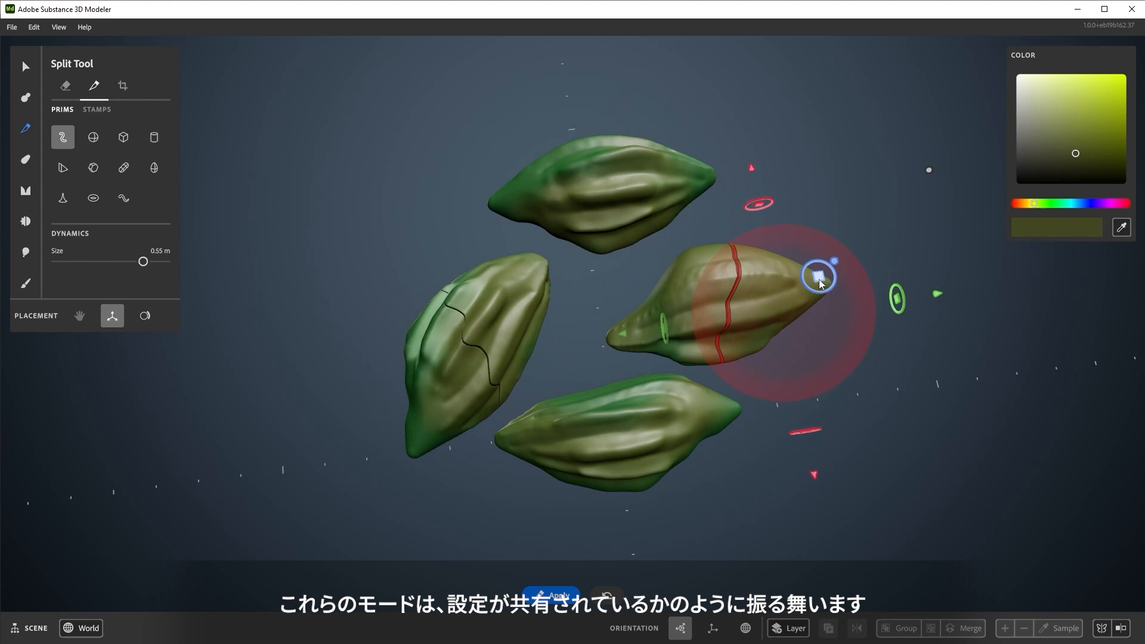
pyautogui.press('Return')
pyautogui.moveTo(820, 283); pyautogui.dragTo(710, 443)
pyautogui.press('Return')
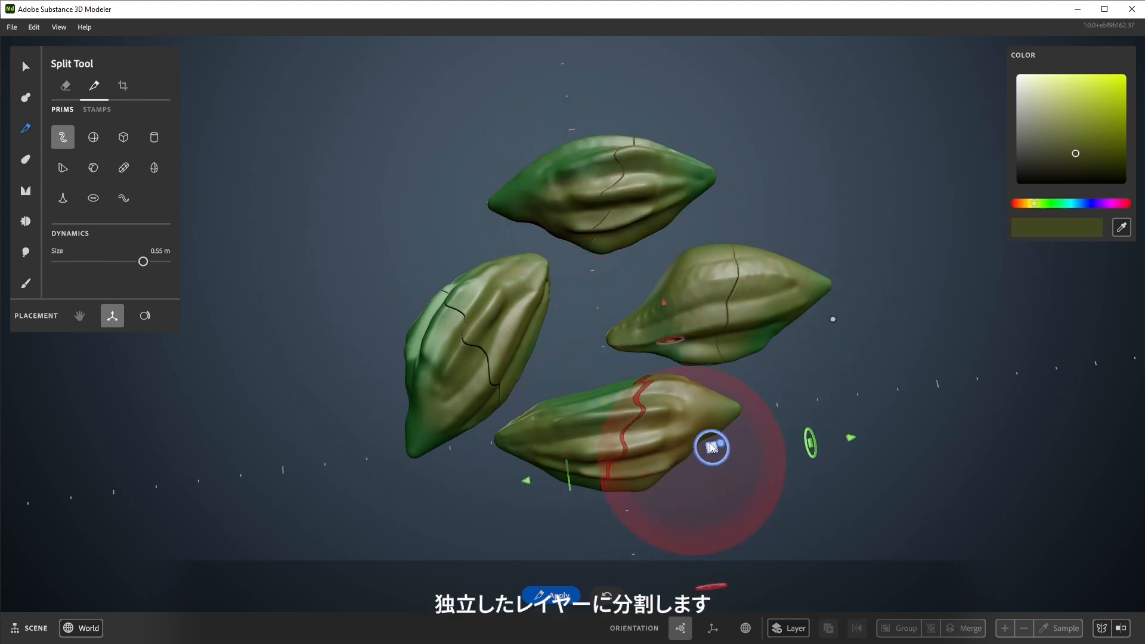
# Pull one piece of each split pod away from its other half so all four pods are opened up.
pyautogui.click(26, 66)
pyautogui.click(639, 433)
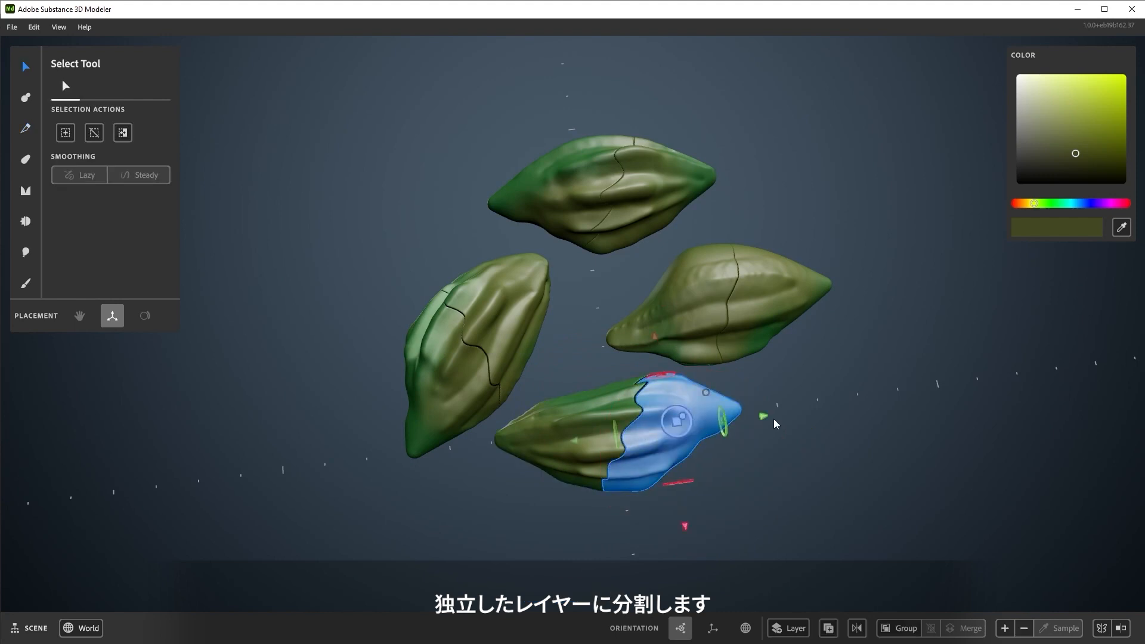
pyautogui.moveTo(764, 416); pyautogui.dragTo(810, 411)
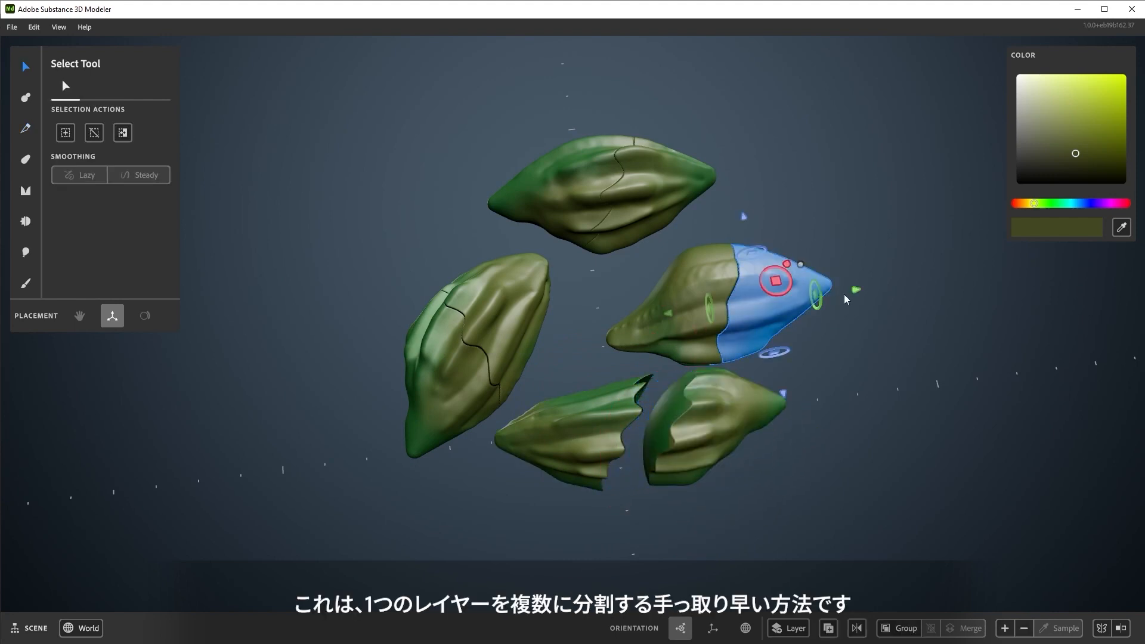
pyautogui.moveTo(857, 289); pyautogui.dragTo(894, 289)
pyautogui.click(460, 370)
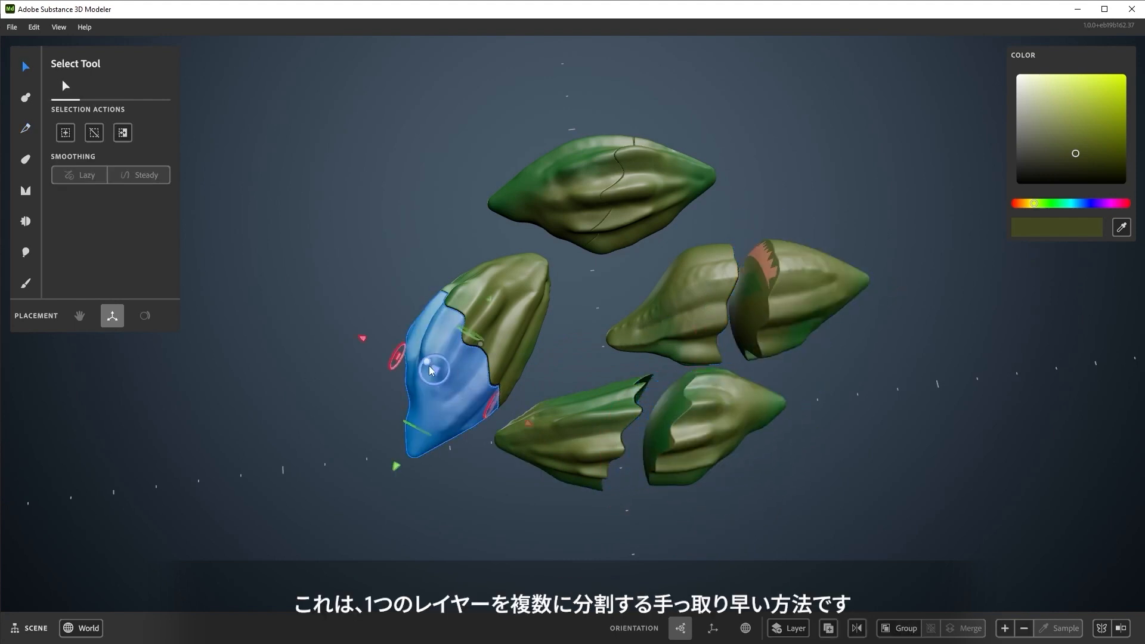
pyautogui.moveTo(435, 370); pyautogui.dragTo(379, 393)
pyautogui.click(571, 209)
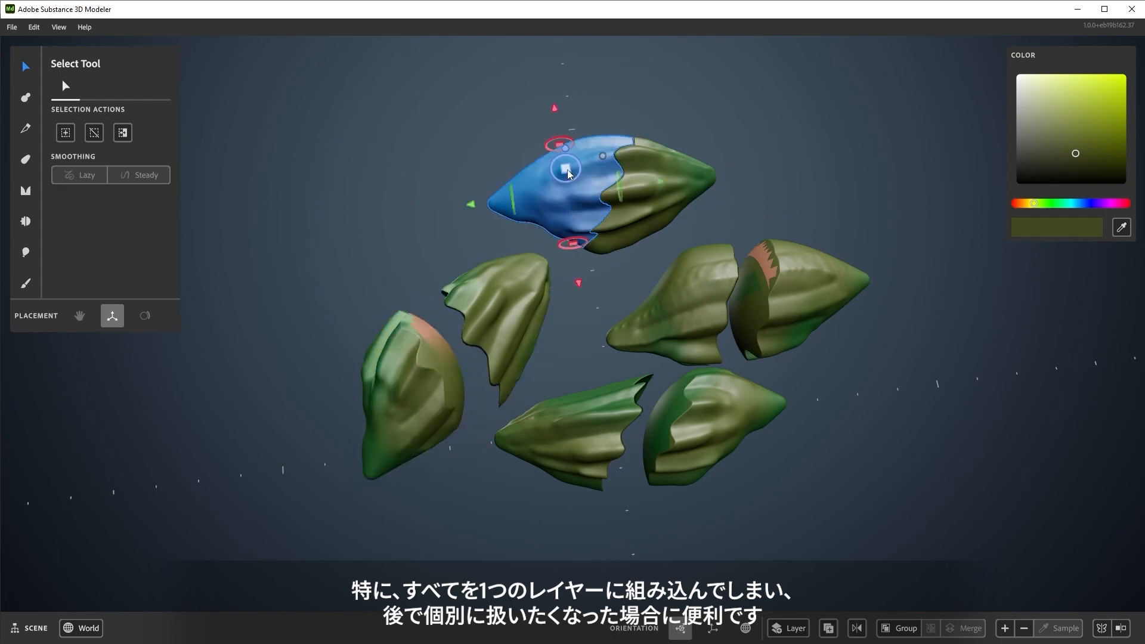
pyautogui.moveTo(566, 169); pyautogui.dragTo(518, 145)
pyautogui.click(528, 375)
pyautogui.keyDown('alt'); pyautogui.moveTo(528, 374); pyautogui.dragTo(449, 396); pyautogui.keyUp('alt')
# Crop the pod pieces to a cube of 0.81 m with 0% taper positioned over the middle of the group.
pyautogui.click(26, 128)
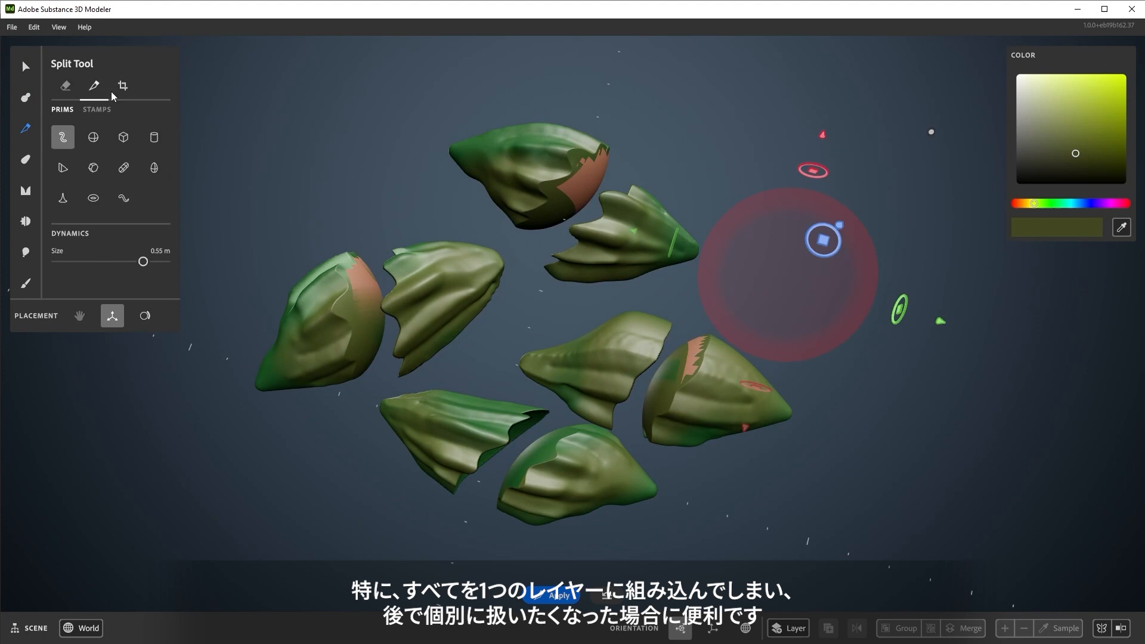
pyautogui.click(122, 86)
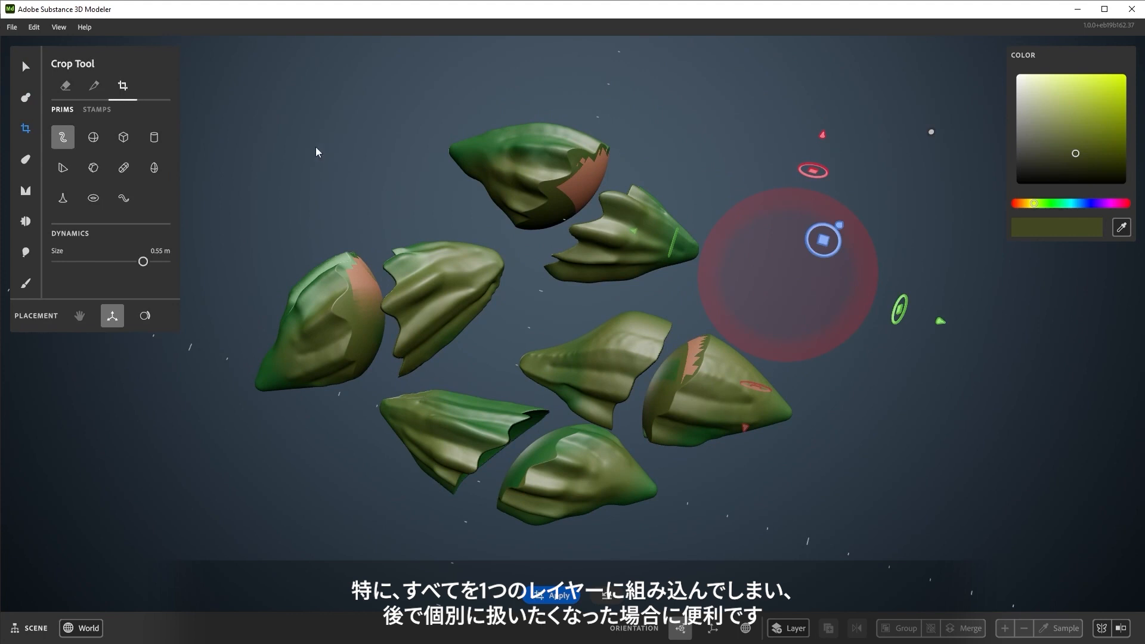
pyautogui.click(123, 137)
pyautogui.keyDown('alt'); pyautogui.moveTo(839, 259); pyautogui.dragTo(824, 320); pyautogui.keyUp('alt')
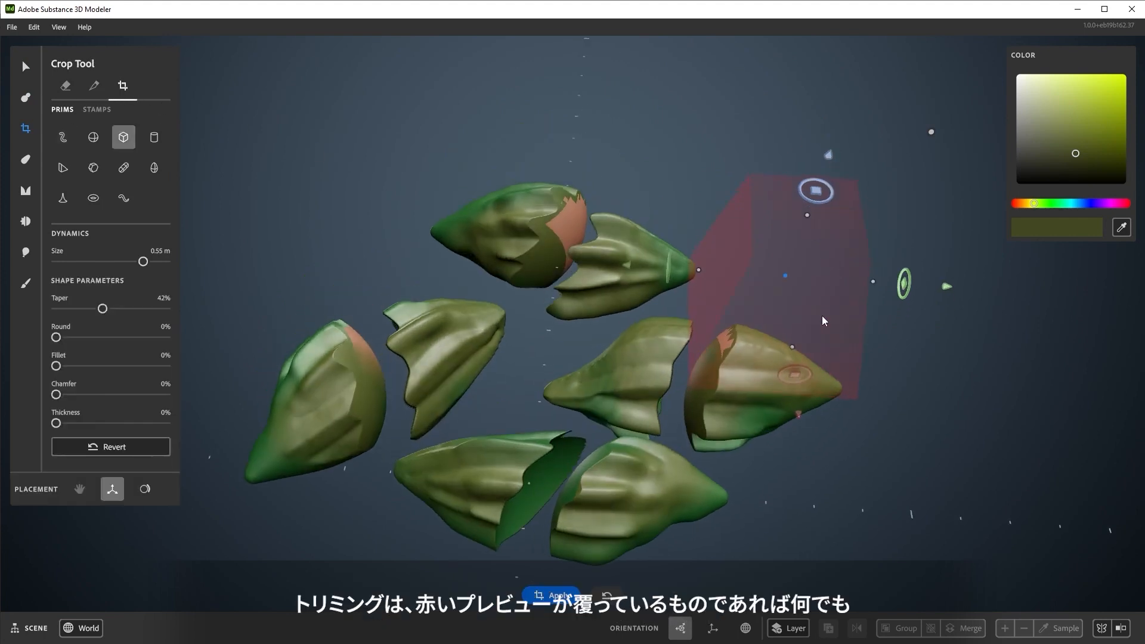
pyautogui.click(130, 147)
pyautogui.scroll(-2, 567, 475)
pyautogui.moveTo(798, 249); pyautogui.dragTo(769, 325)
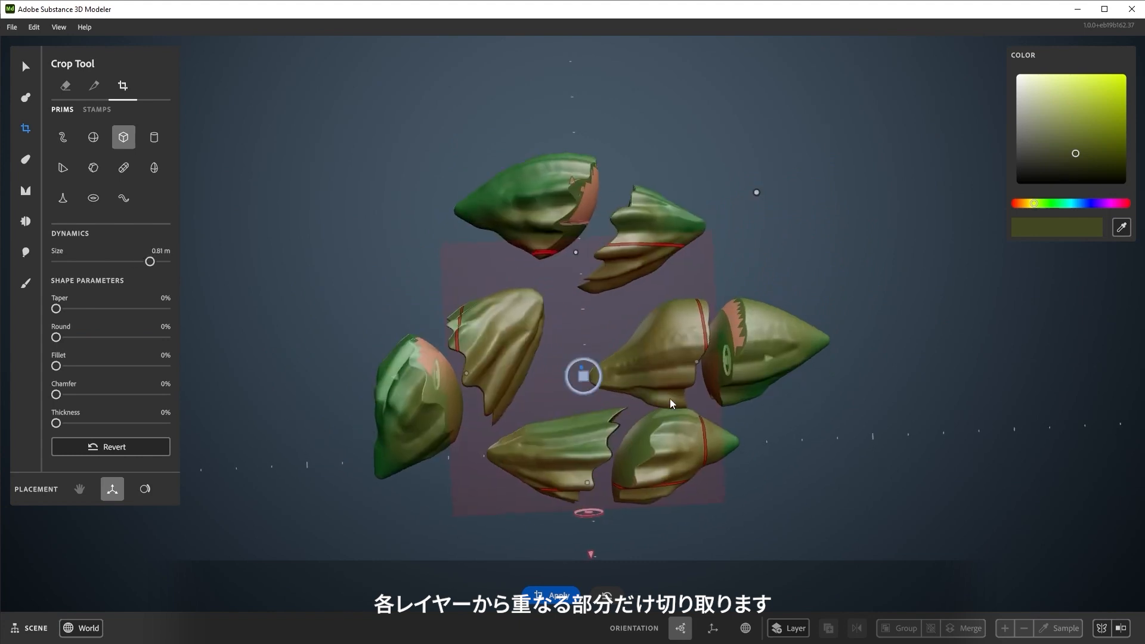
pyautogui.moveTo(584, 378); pyautogui.dragTo(570, 344)
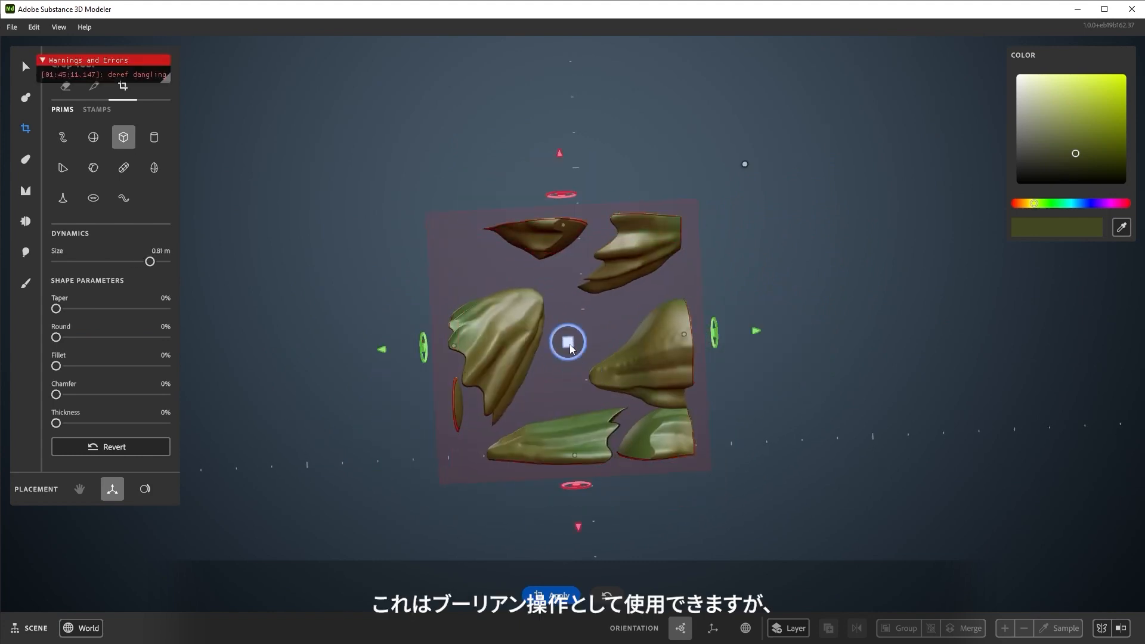
# Fit the two halves of the right pod back together away from the group and merge them into one layer.
pyautogui.keyDown('alt'); pyautogui.moveTo(756, 463); pyautogui.dragTo(835, 459); pyautogui.keyUp('alt')
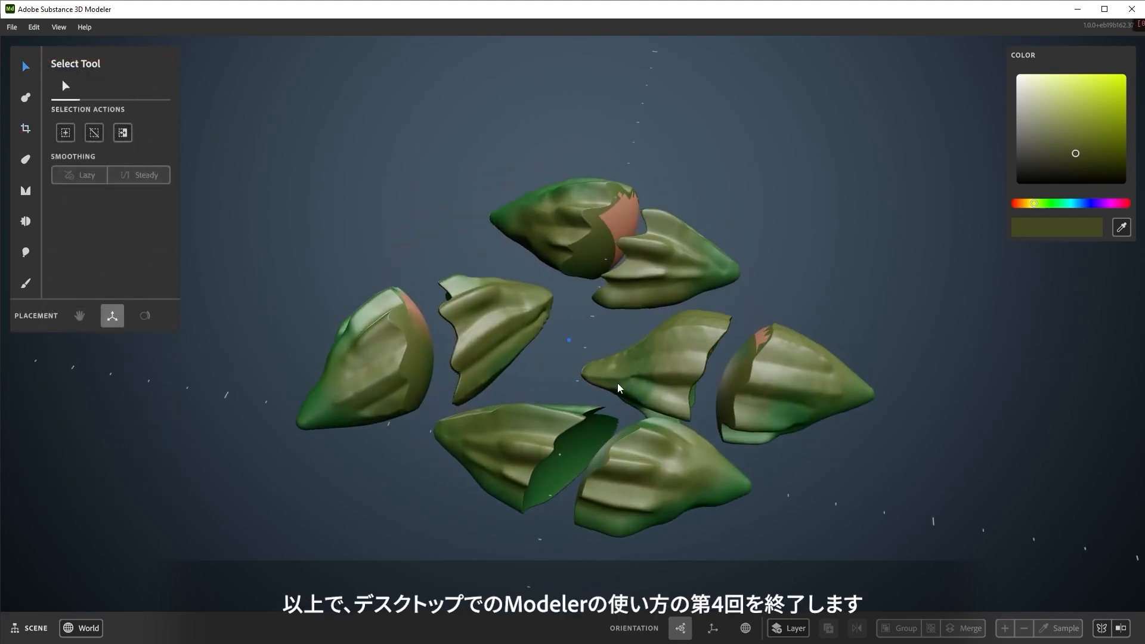
pyautogui.click(681, 359)
pyautogui.moveTo(659, 340); pyautogui.dragTo(820, 209)
pyautogui.click(775, 379)
pyautogui.moveTo(808, 361); pyautogui.dragTo(928, 202)
pyautogui.keyDown('shift'); pyautogui.click(836, 250); pyautogui.keyUp('shift')
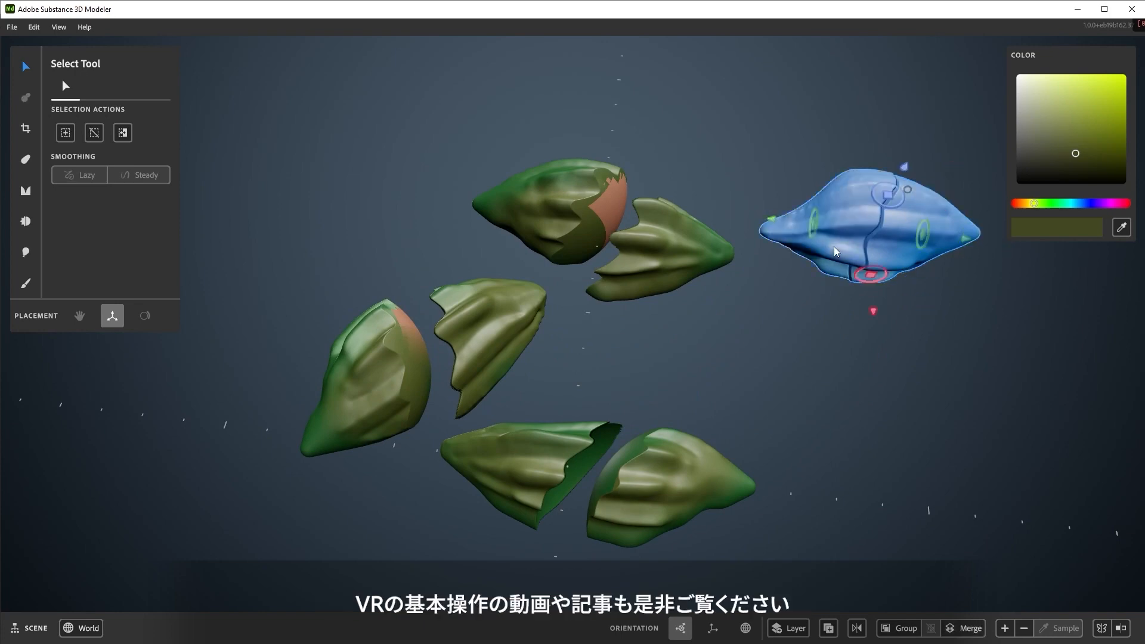
pyautogui.rightClick(836, 250)
pyautogui.click(931, 363)
pyautogui.moveTo(827, 387); pyautogui.dragTo(847, 370, button='right')
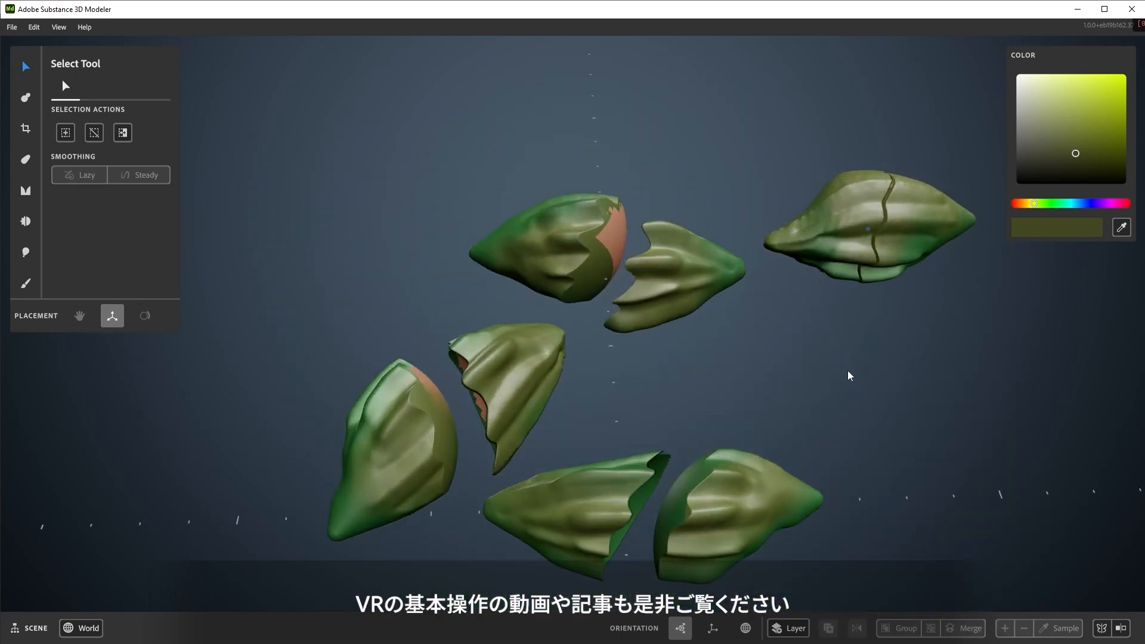
# Move the loose half of the top pod back against its other half and merge the two layers.
pyautogui.click(688, 299)
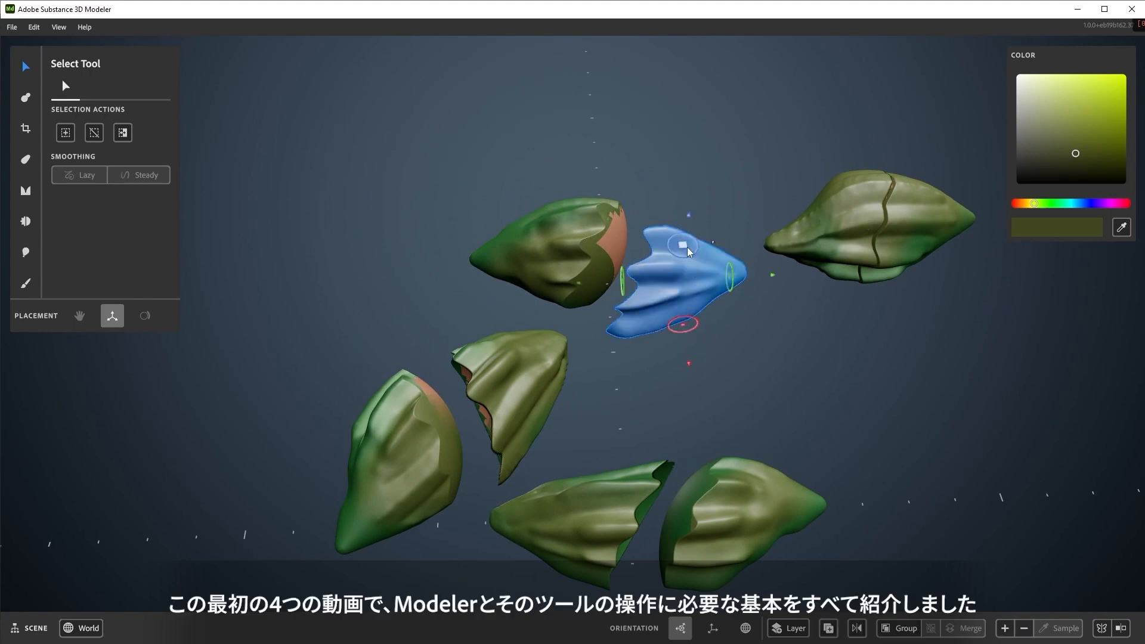
pyautogui.moveTo(685, 245); pyautogui.dragTo(634, 222)
pyautogui.keyDown('shift'); pyautogui.click(575, 230); pyautogui.keyUp('shift')
pyautogui.rightClick(576, 230)
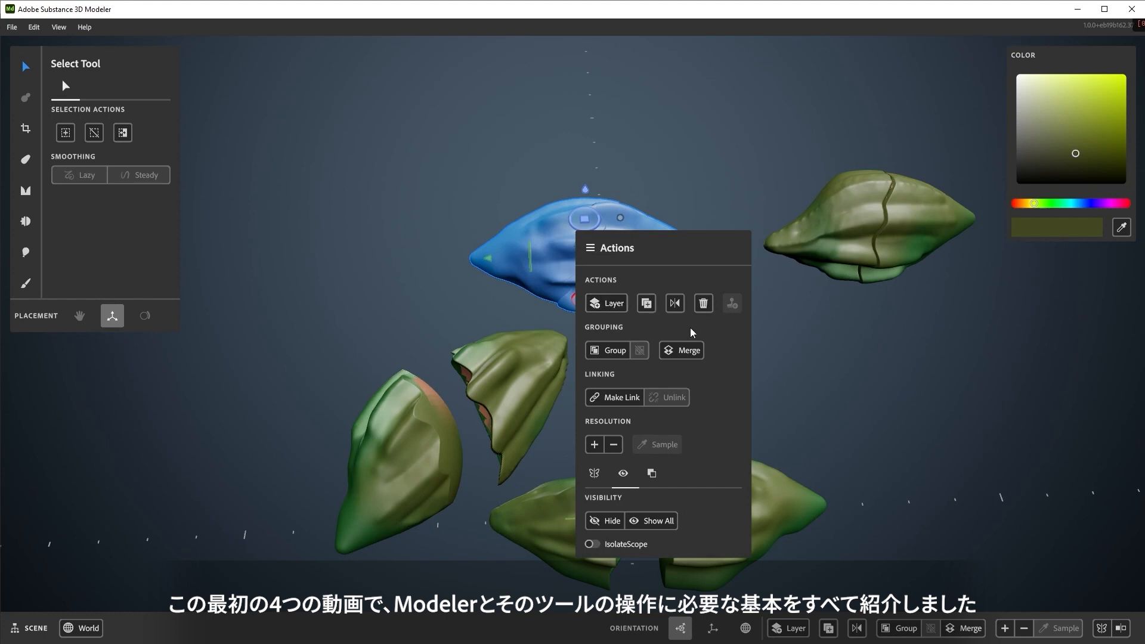
pyautogui.click(689, 346)
# Smooth the seam across the merged top pod with the Smooth tool at 0.12 m and 75% strength.
pyautogui.scroll(3, 593, 263)
pyautogui.scroll(3, 615, 358)
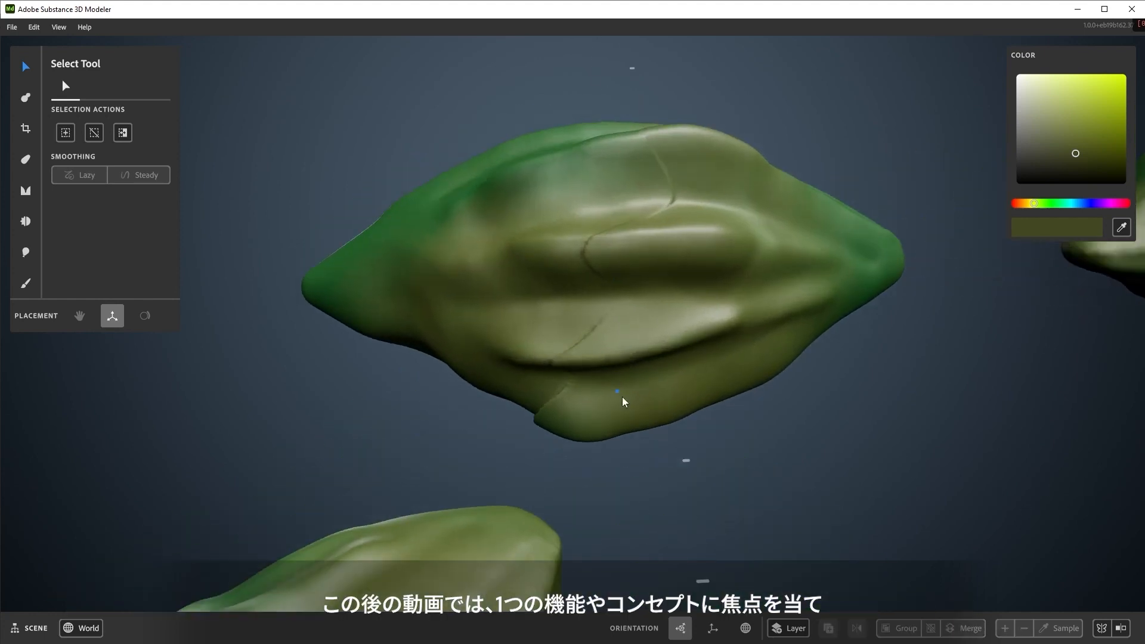
pyautogui.click(27, 223)
pyautogui.moveTo(662, 179)
pyautogui.mouseDown()
pyautogui.moveTo(582, 225)
pyautogui.moveTo(578, 312)
pyautogui.moveTo(613, 368)
pyautogui.mouseUp()
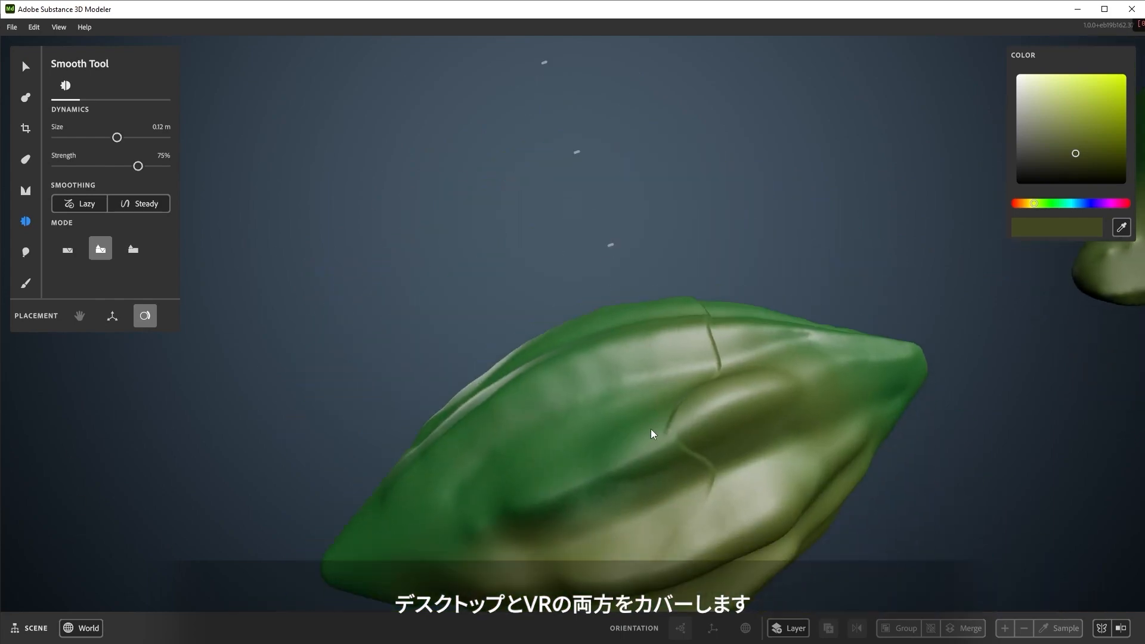
pyautogui.moveTo(650, 428)
pyautogui.mouseDown()
pyautogui.moveTo(732, 434)
pyautogui.moveTo(709, 452)
pyautogui.moveTo(691, 356)
pyautogui.mouseUp()
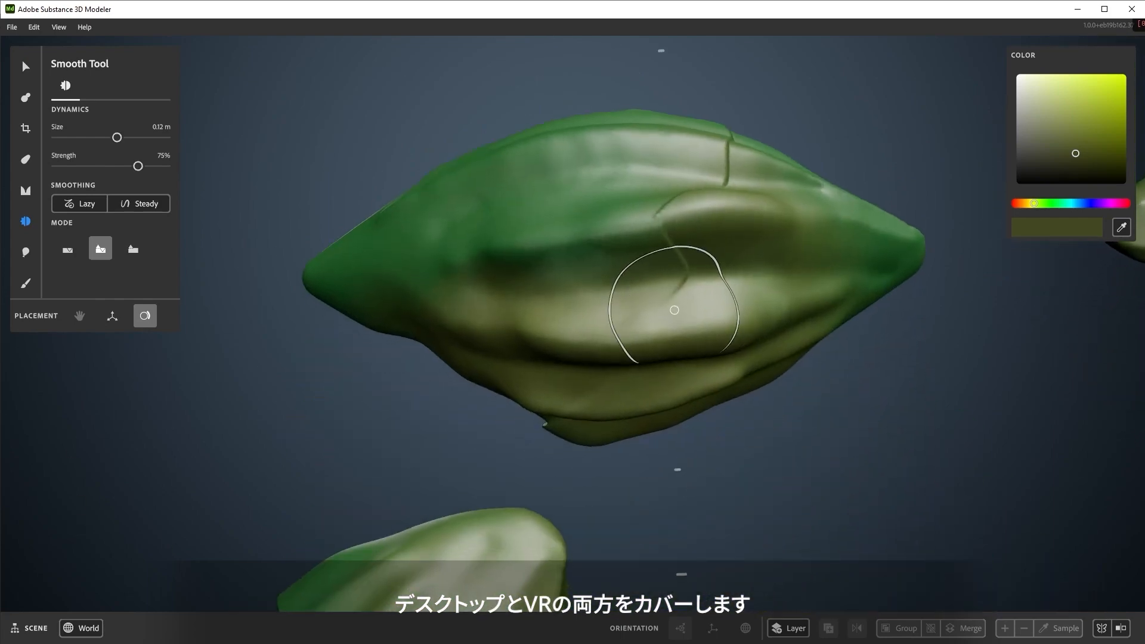
pyautogui.moveTo(672, 304)
pyautogui.keyDown('alt'); pyautogui.mouseDown()
pyautogui.moveTo(627, 310)
pyautogui.moveTo(682, 313)
pyautogui.mouseUp(); pyautogui.keyUp('alt')
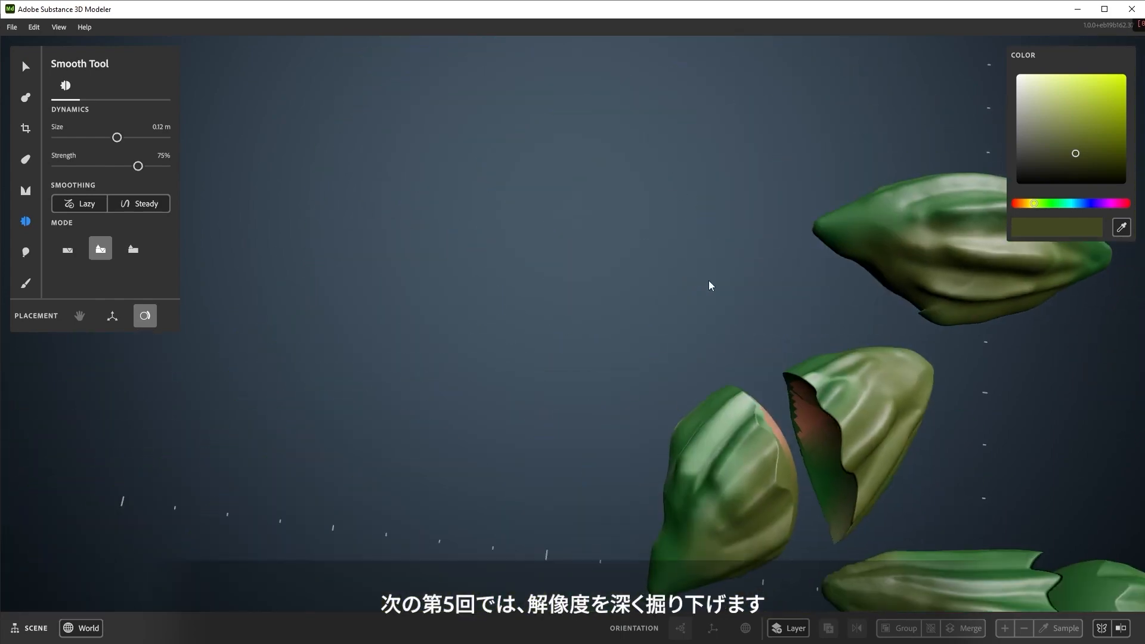
pyautogui.keyDown('alt'); pyautogui.moveTo(626, 358); pyautogui.dragTo(465, 390); pyautogui.keyUp('alt')
pyautogui.keyDown('alt'); pyautogui.moveTo(839, 344); pyautogui.dragTo(596, 369, button='middle'); pyautogui.keyUp('alt')
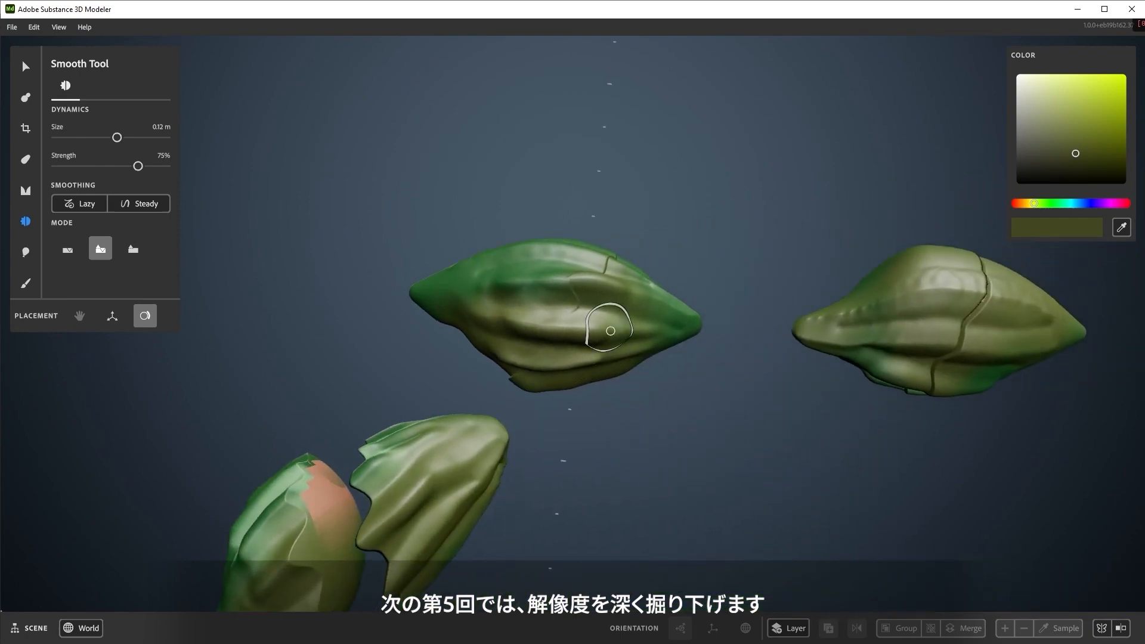